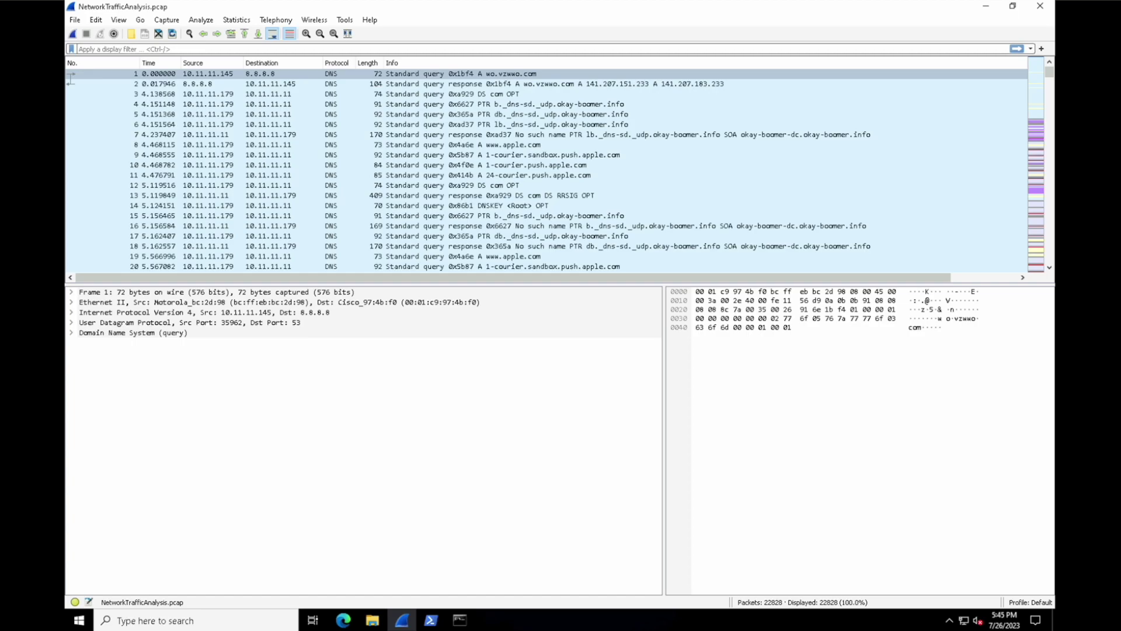
Filter the capture to HTTP requests involving 10.11.11.94 with the display filter "http.request and ip.addr==10.11.11.94"
{"action": "type", "text": "ht"}
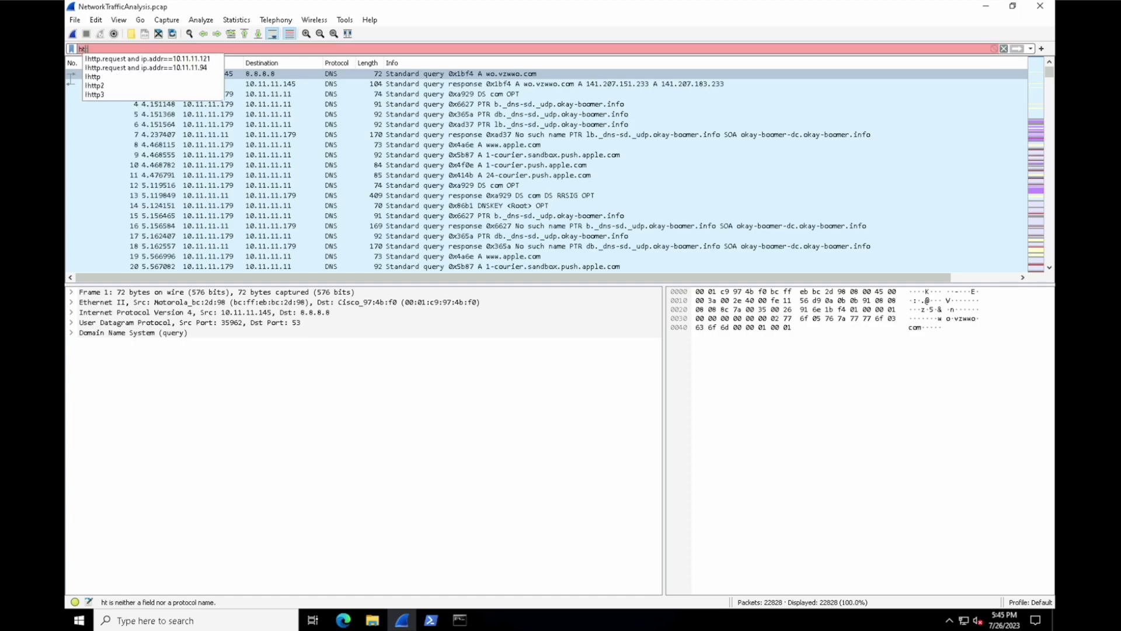
{"action": "type", "text": "tp.request a"}
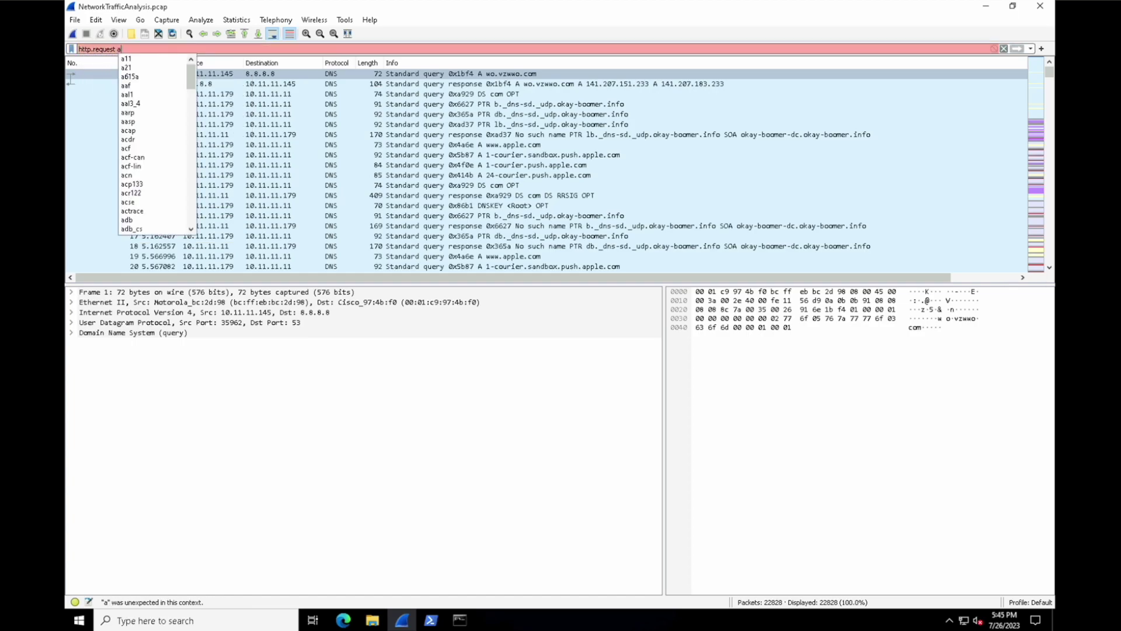
{"action": "type", "text": "nd ip.addr=="}
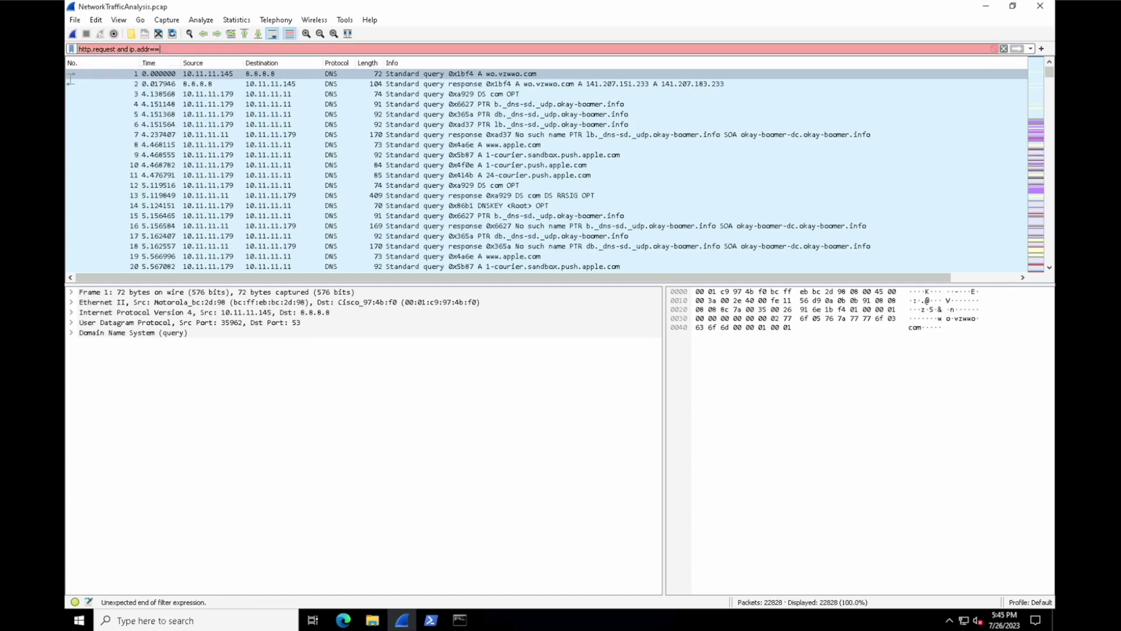
{"action": "type", "text": "10.11.11.94"}
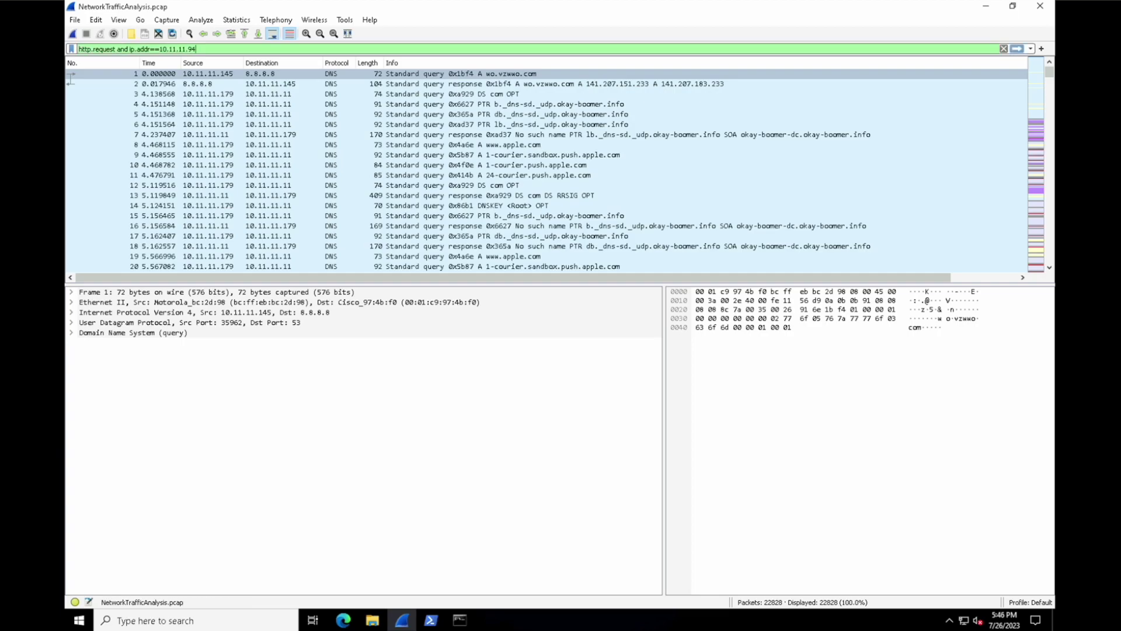
{"action": "key", "text": "Return"}
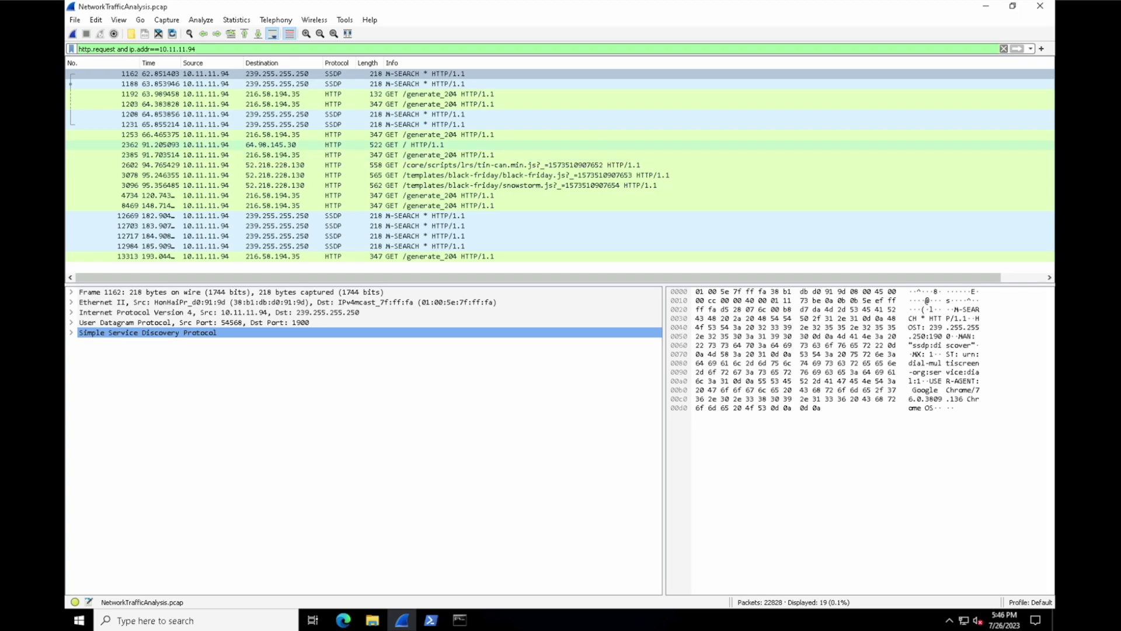
Follow the TCP stream of the GET / request to 64.98.145.30, highlight its User-Agent up to the platform details, and close the stream
{"action": "left_click", "coordinate": [377, 145]}
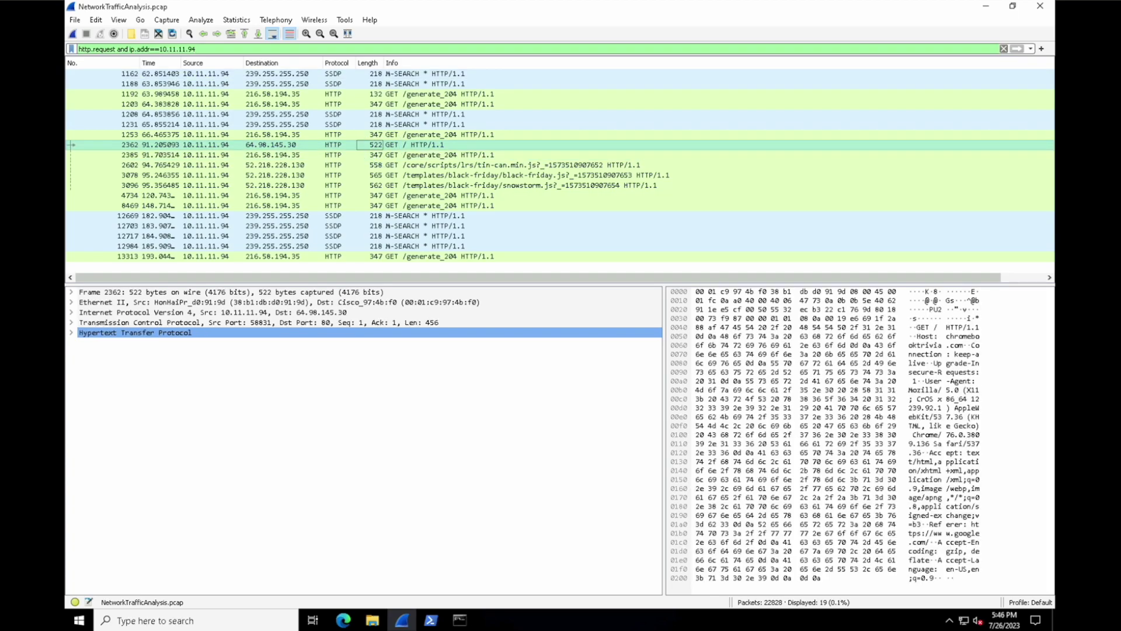
{"action": "right_click", "coordinate": [376, 145]}
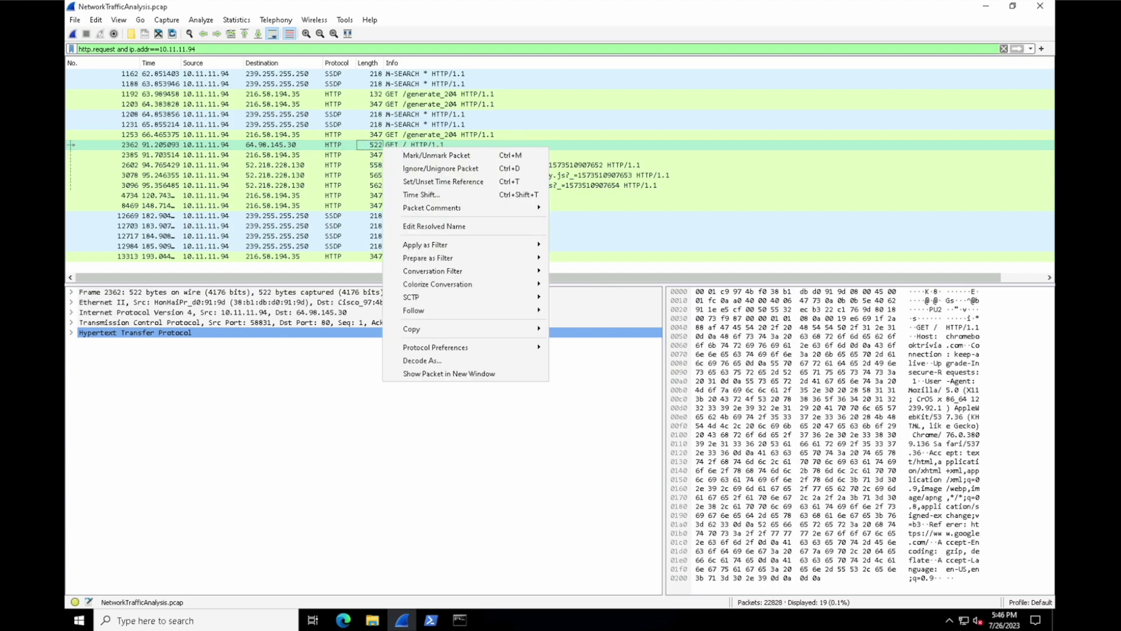
{"action": "mouse_move", "coordinate": [444, 310]}
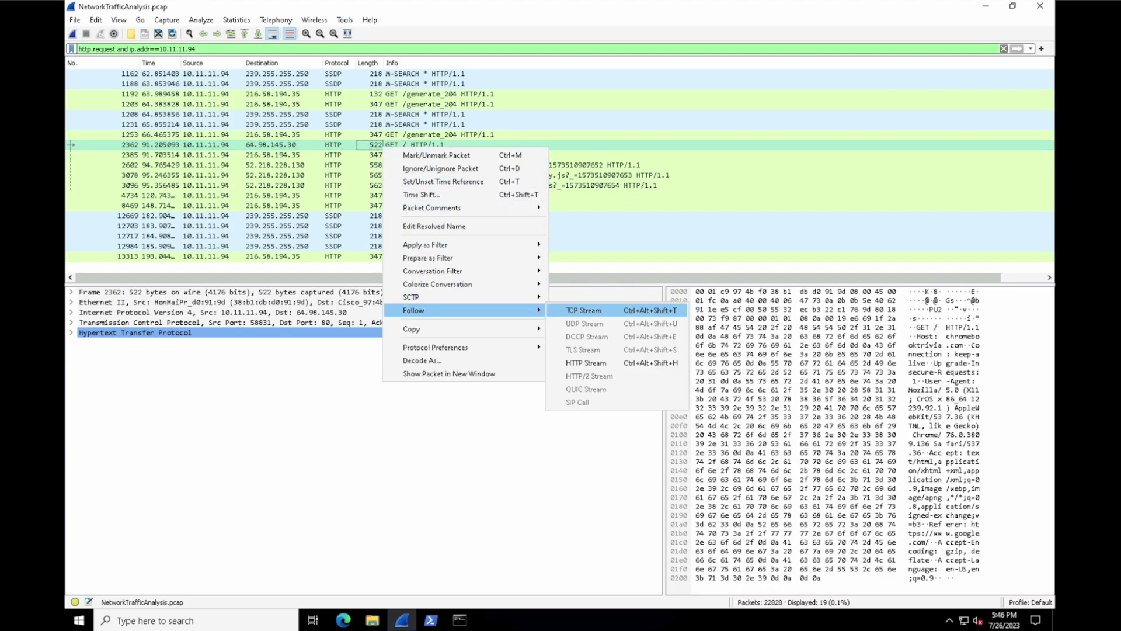
{"action": "left_click", "coordinate": [584, 308]}
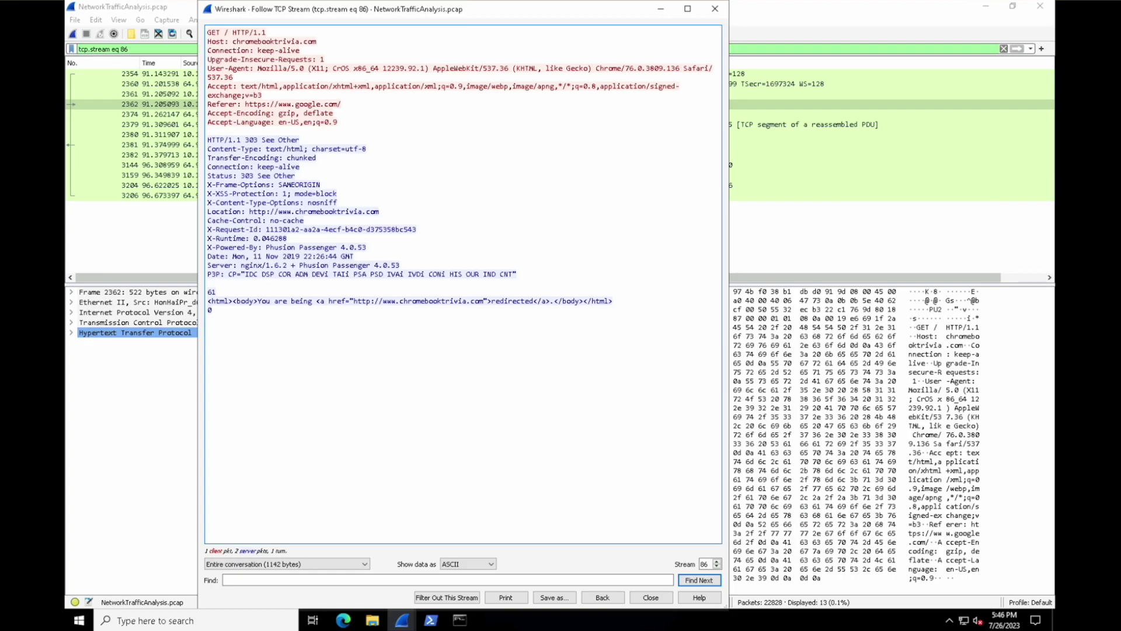
{"action": "left_click_drag", "start_coordinate": [208, 68], "coordinate": [428, 69]}
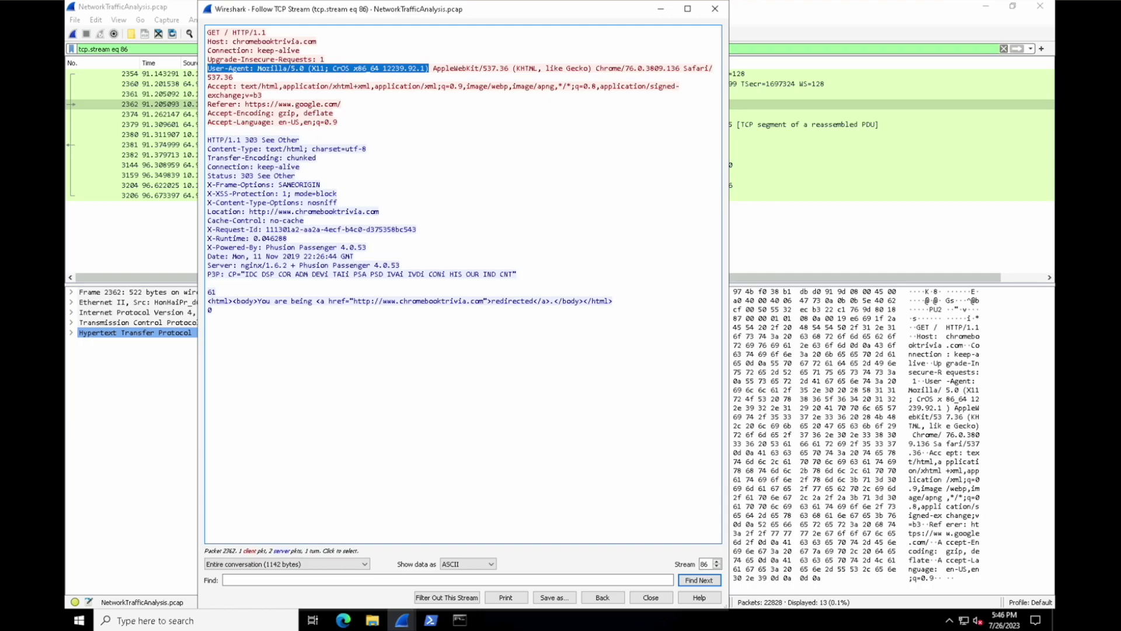
{"action": "left_click", "coordinate": [447, 580]}
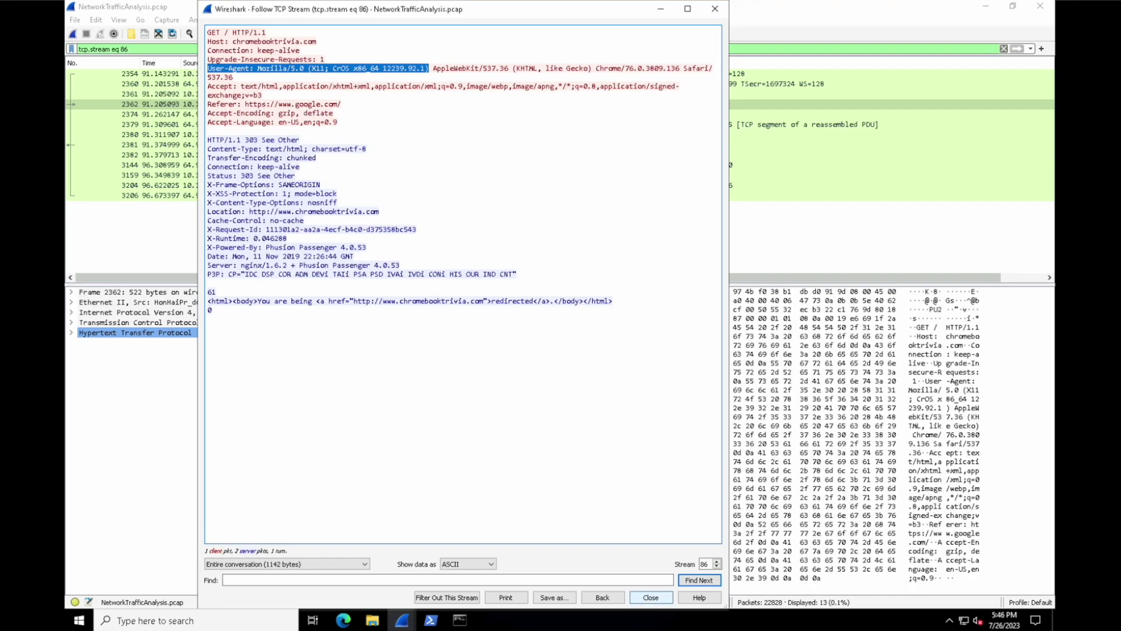
{"action": "left_click", "coordinate": [650, 597]}
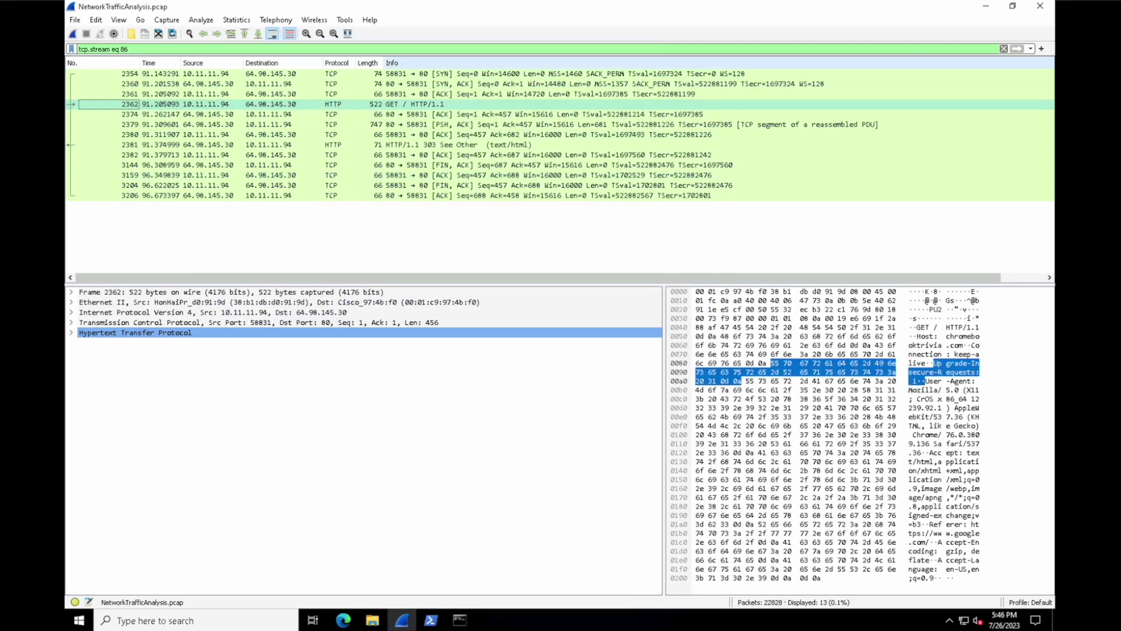
Apply the display filter "http.request and ip.addr==10.11.11.121" to the capture
{"action": "type", "text": "http.request and ip.addr==10.11.11.94"}
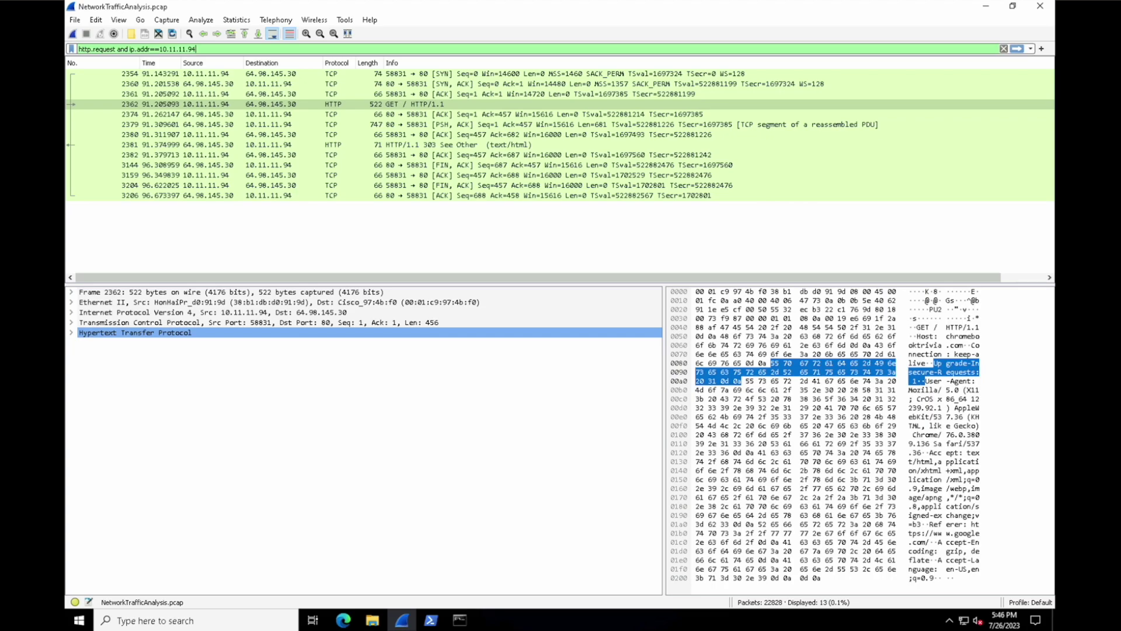
{"action": "key", "text": "BackSpace"}
{"action": "key", "text": "BackSpace"}
{"action": "type", "text": "121"}
{"action": "key", "text": "Return"}
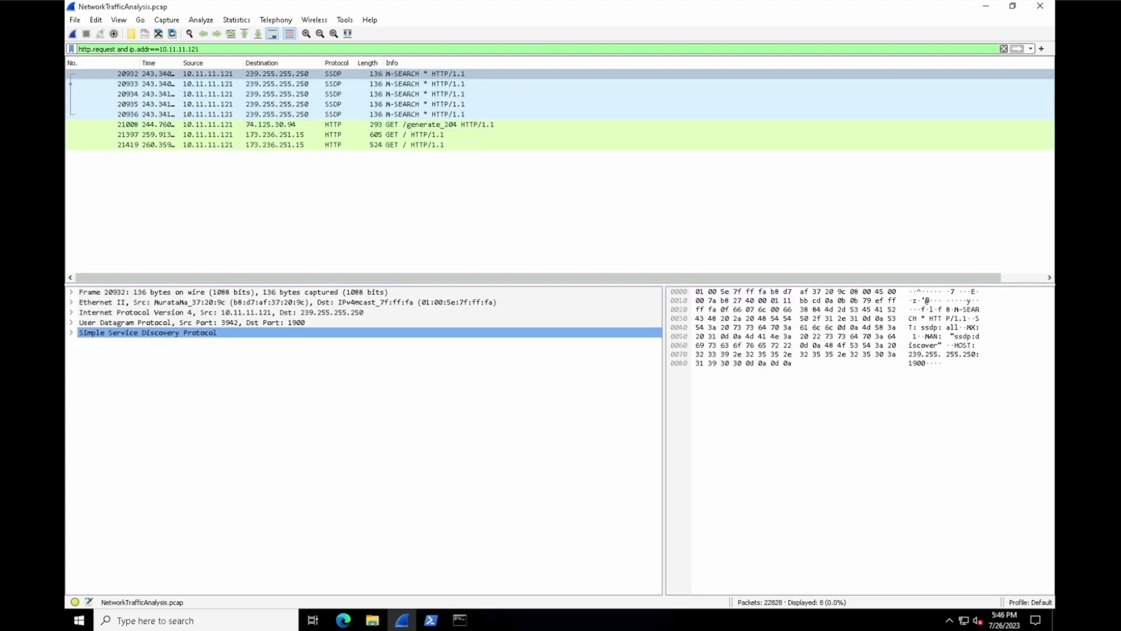
Follow the TCP stream of the first GET / request to 173.236.251.15, highlight the device details in its User-Agent, and close the stream
{"action": "left_click", "coordinate": [339, 135]}
{"action": "right_click", "coordinate": [337, 136]}
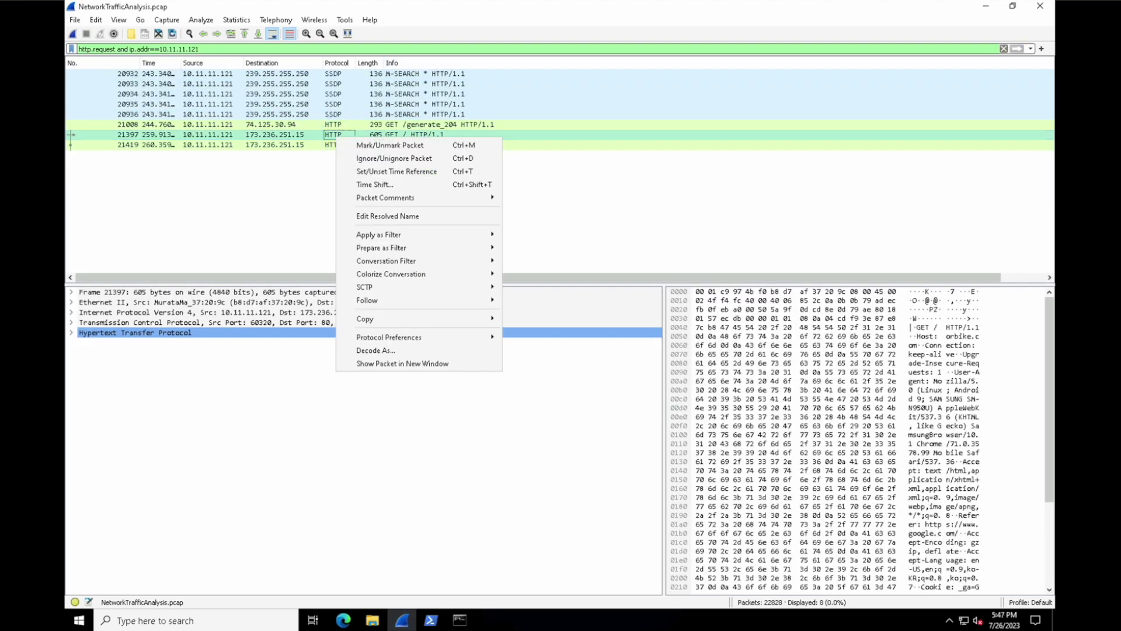
{"action": "mouse_move", "coordinate": [409, 300]}
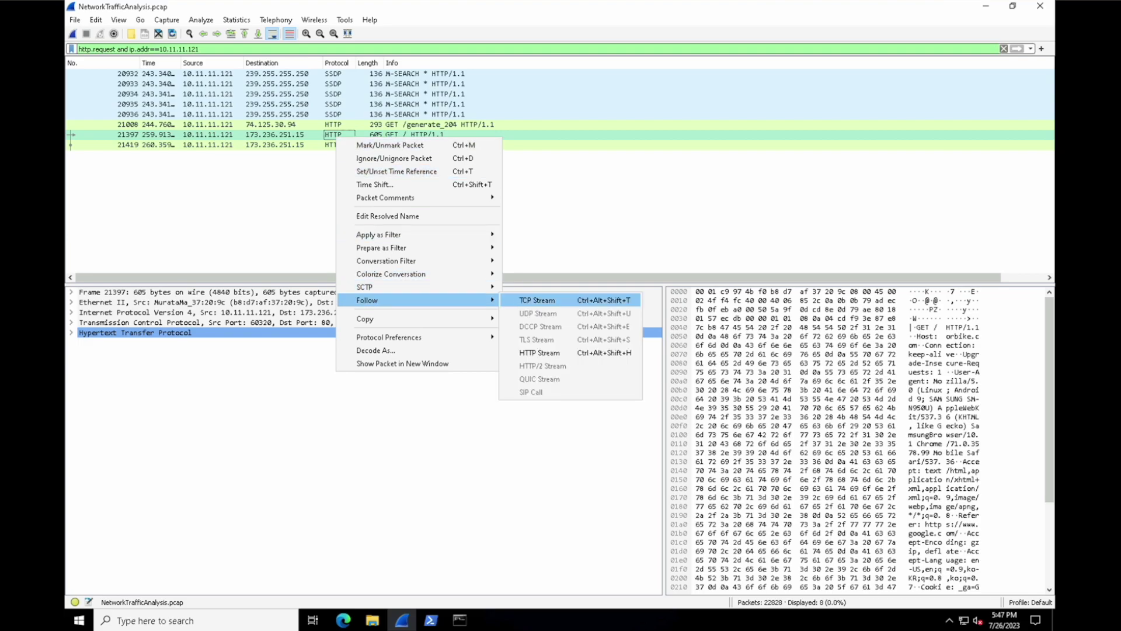
{"action": "left_click", "coordinate": [542, 300]}
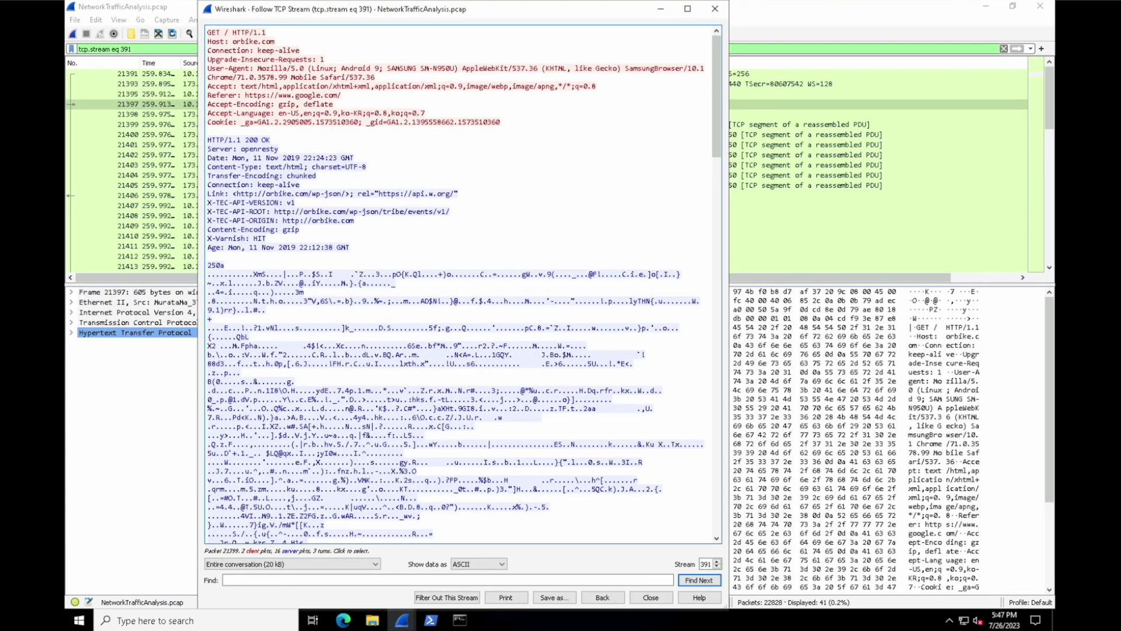
{"action": "left_click_drag", "start_coordinate": [208, 68], "coordinate": [475, 67]}
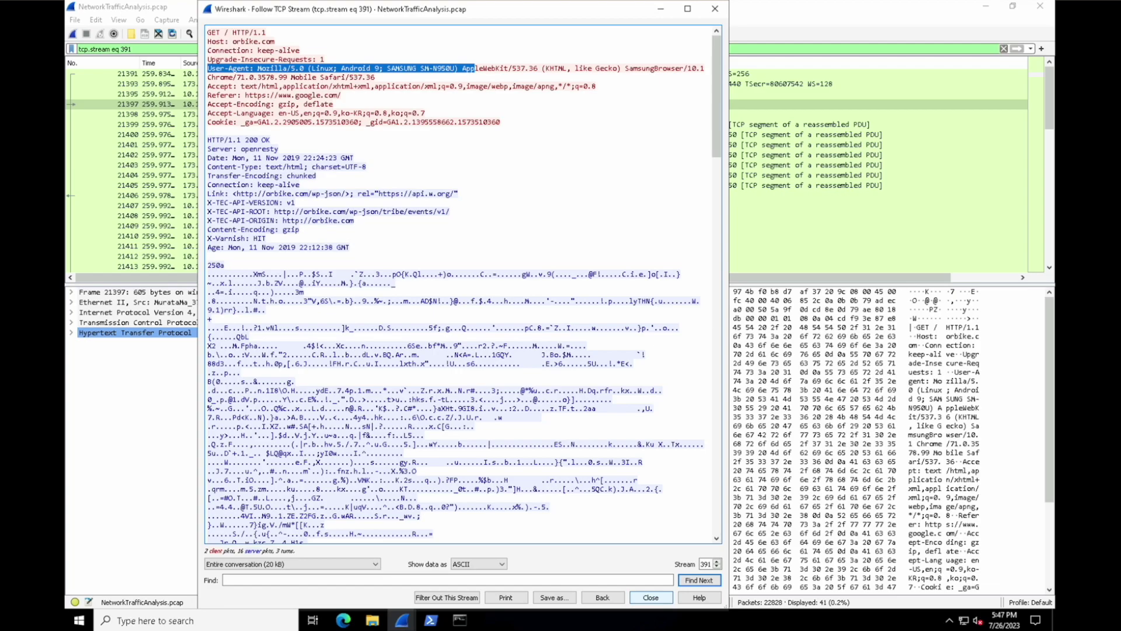
{"action": "left_click", "coordinate": [651, 597]}
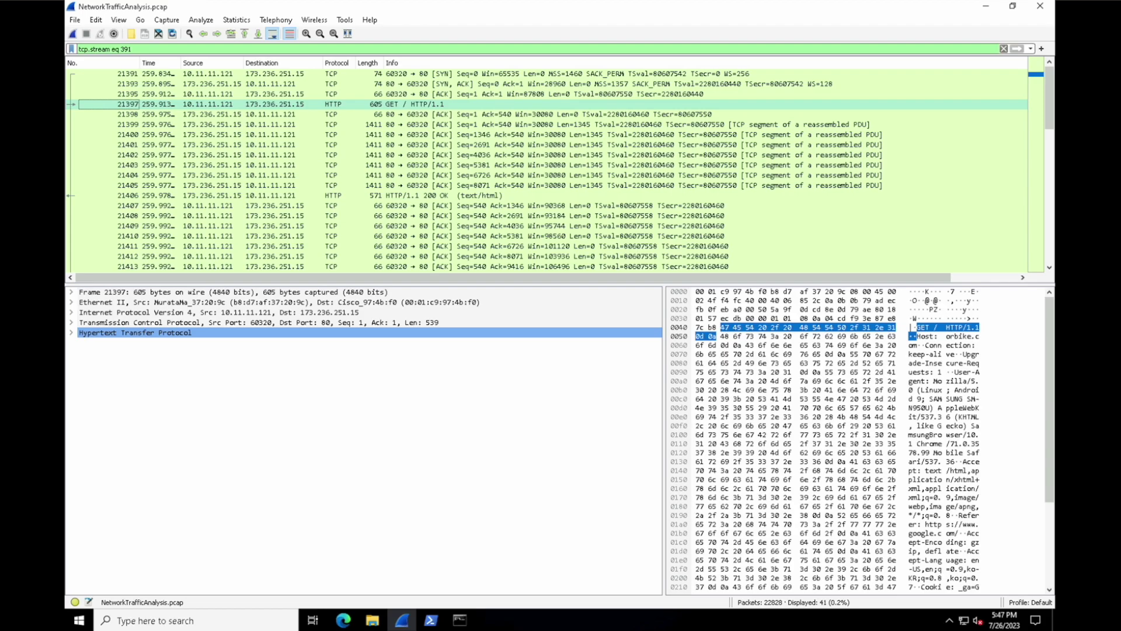
Replace the stream filter with "ip.src==10.11.11.145" to show only packets sent by that host
{"action": "left_click", "coordinate": [222, 49]}
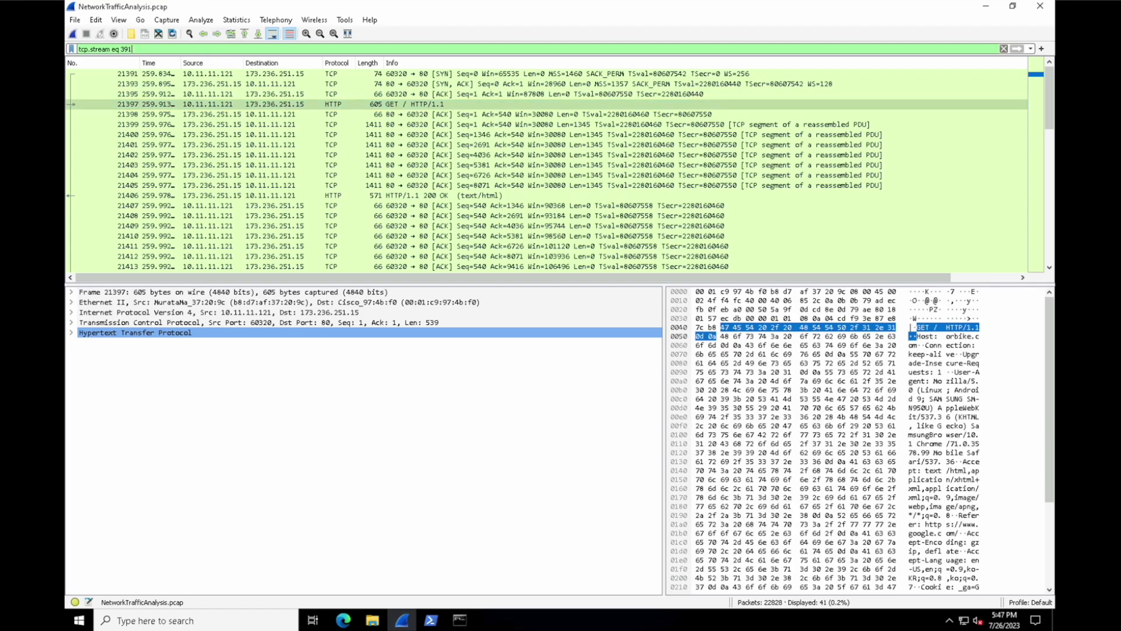
{"action": "key", "text": "ctrl+a"}
{"action": "key", "text": "ctrl+c"}
{"action": "key", "text": "BackSpace"}
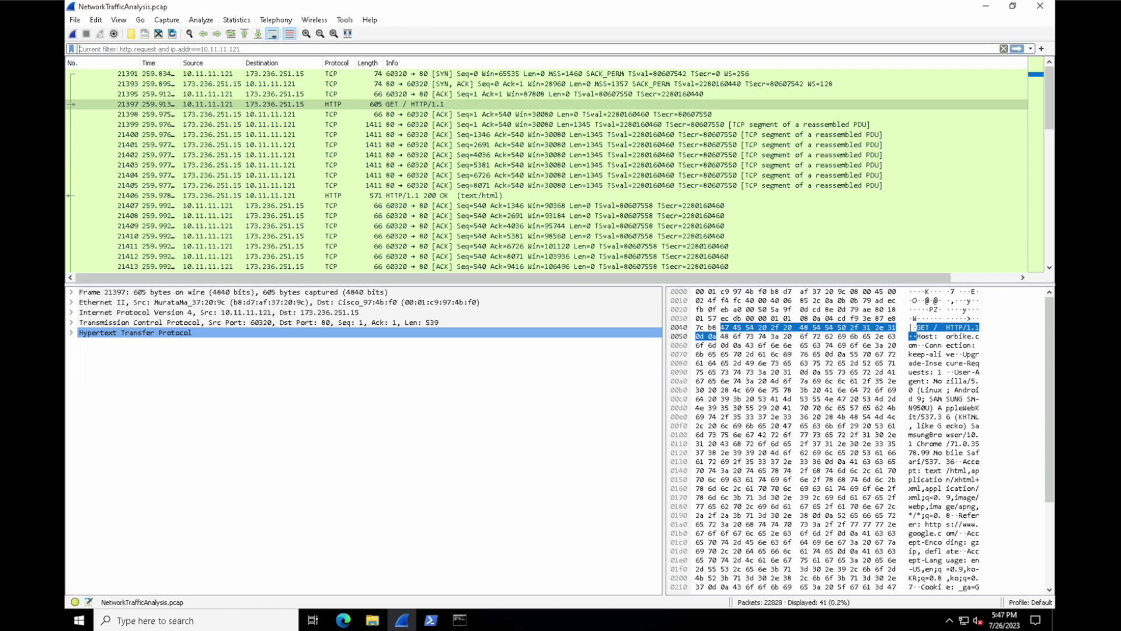
{"action": "type", "text": "ip.src="}
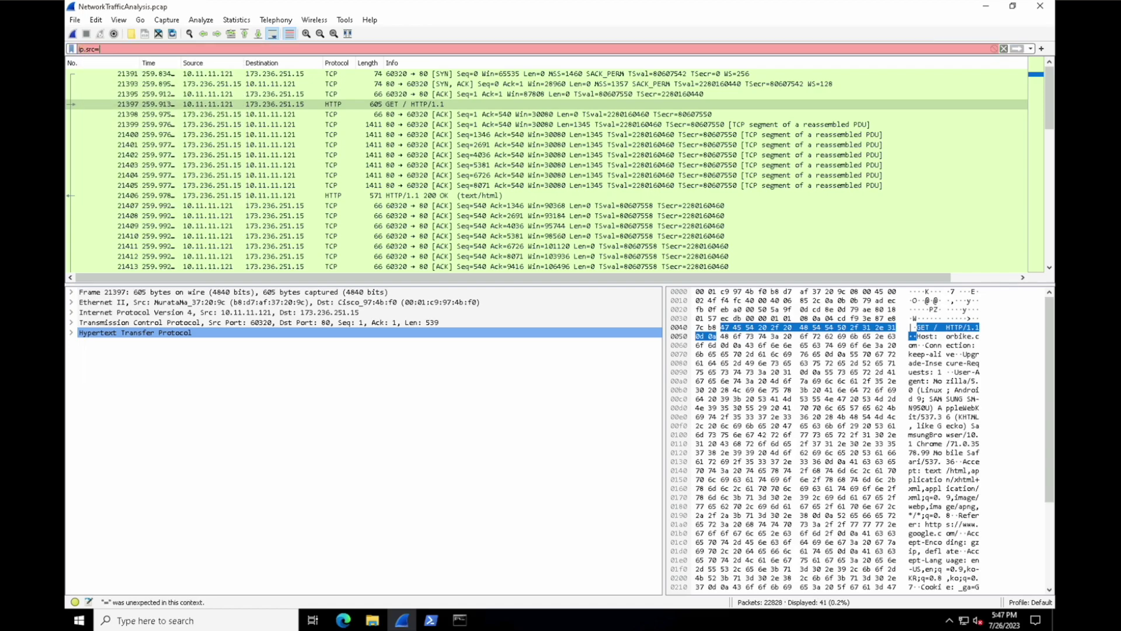
{"action": "type", "text": "=10.11.11.145"}
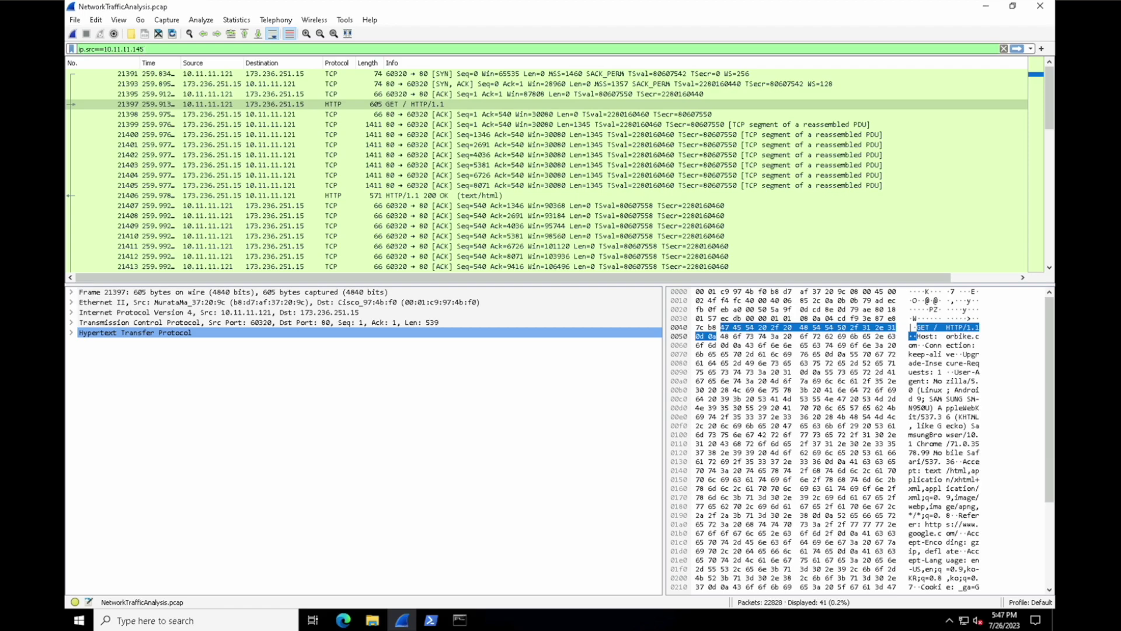
{"action": "key", "text": "Return"}
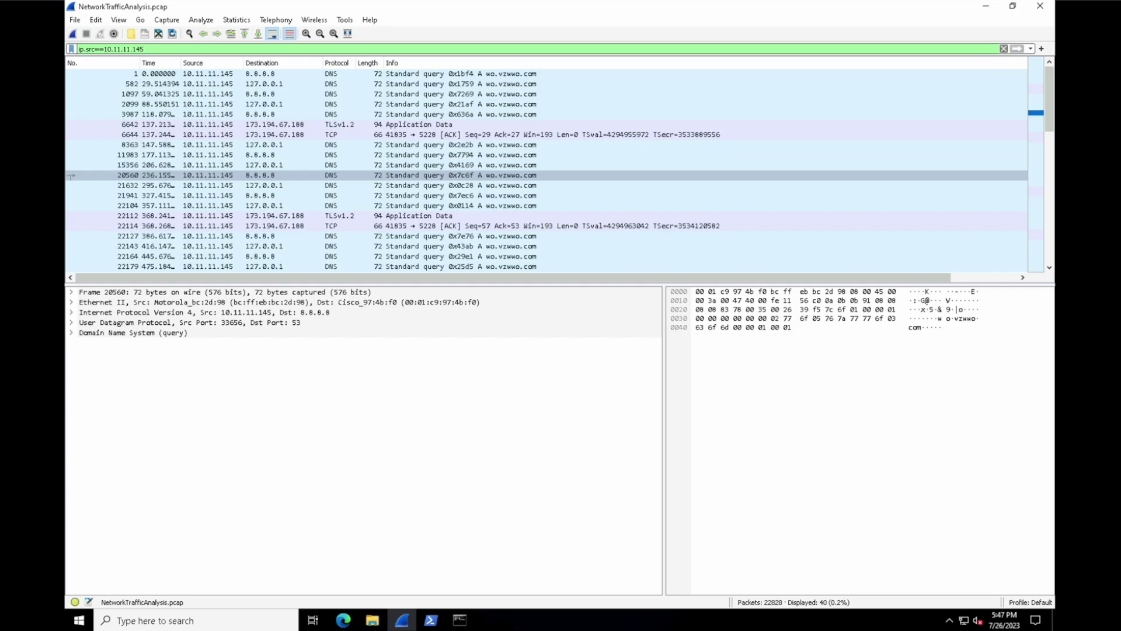
Expand the Ethernet II source details of packet 582 and select the source MAC address to identify the device's manufacturer
{"action": "left_click", "coordinate": [208, 84]}
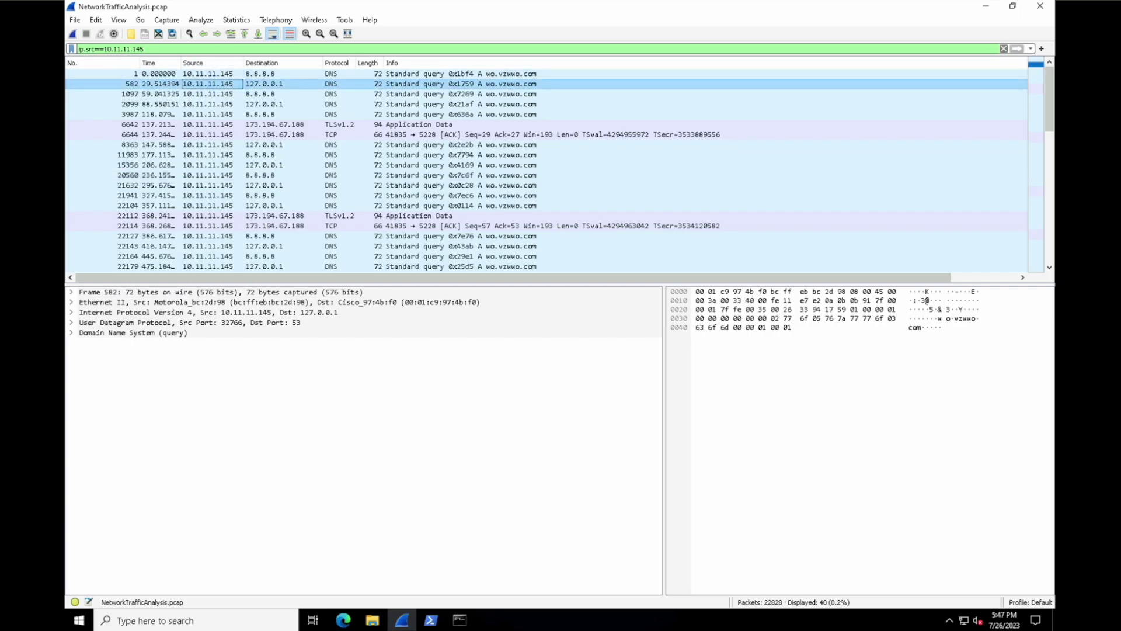
{"action": "left_click", "coordinate": [72, 302]}
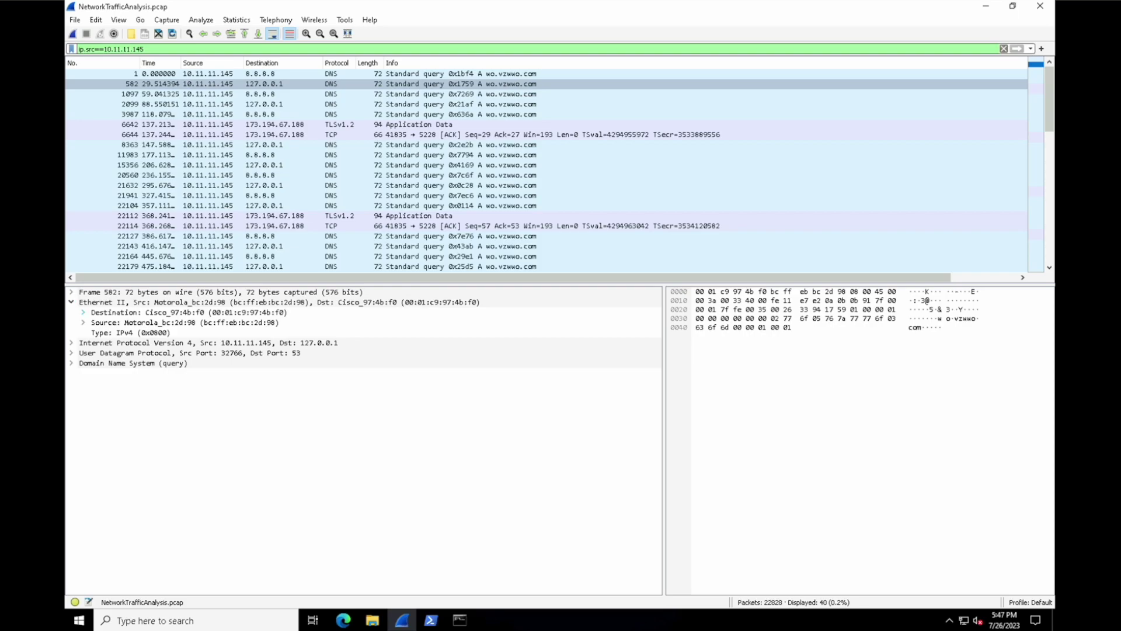
{"action": "left_click", "coordinate": [83, 322]}
{"action": "left_click", "coordinate": [175, 333]}
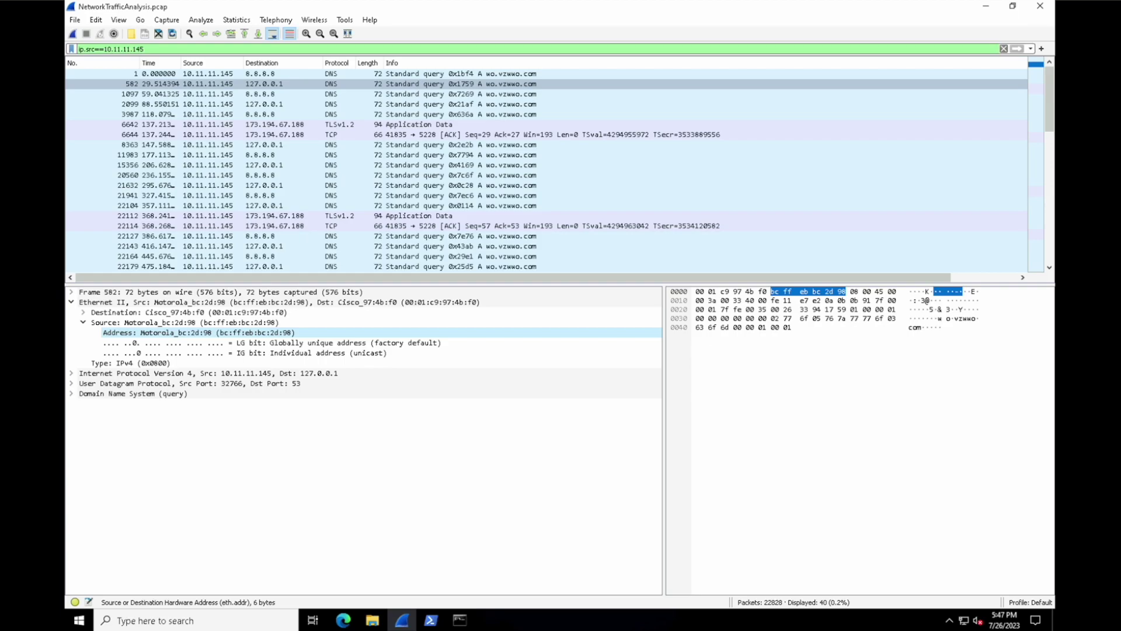
Replace the display filter with "http.request and ip.addr==10.11.11.179" and apply it
{"action": "left_click", "coordinate": [262, 50]}
{"action": "key", "text": "ctrl+a"}
{"action": "key", "text": "ctrl+v"}
{"action": "key", "text": "ctrl+a"}
{"action": "type", "text": "http.request and ip.addr==10.11.11.121"}
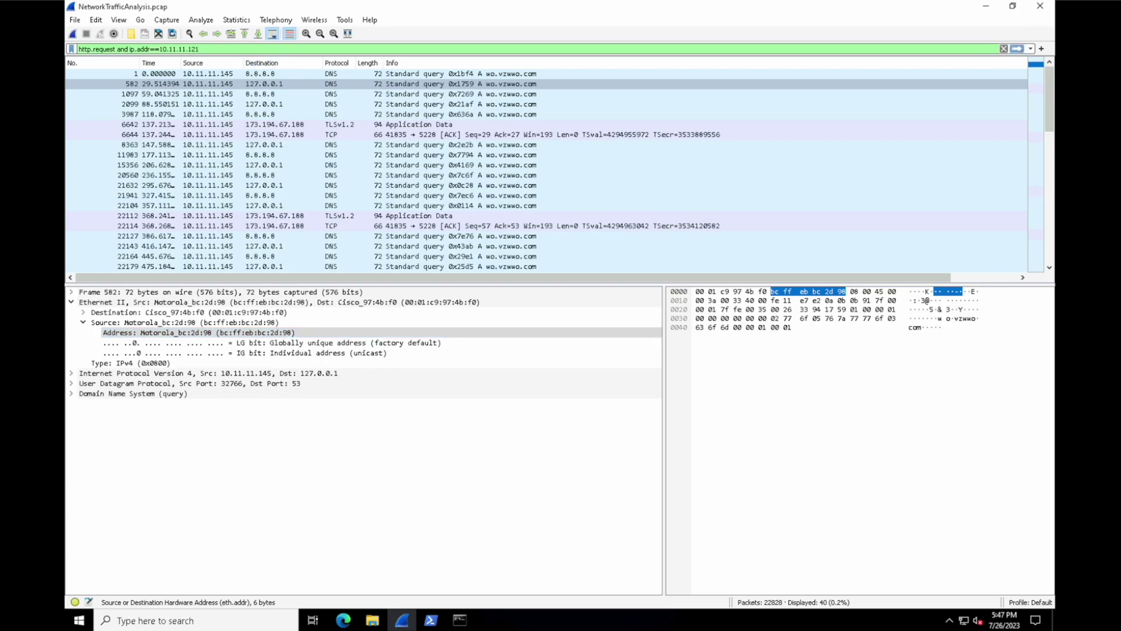
{"action": "key", "text": "BackSpace"}
{"action": "key", "text": "BackSpace"}
{"action": "type", "text": "79"}
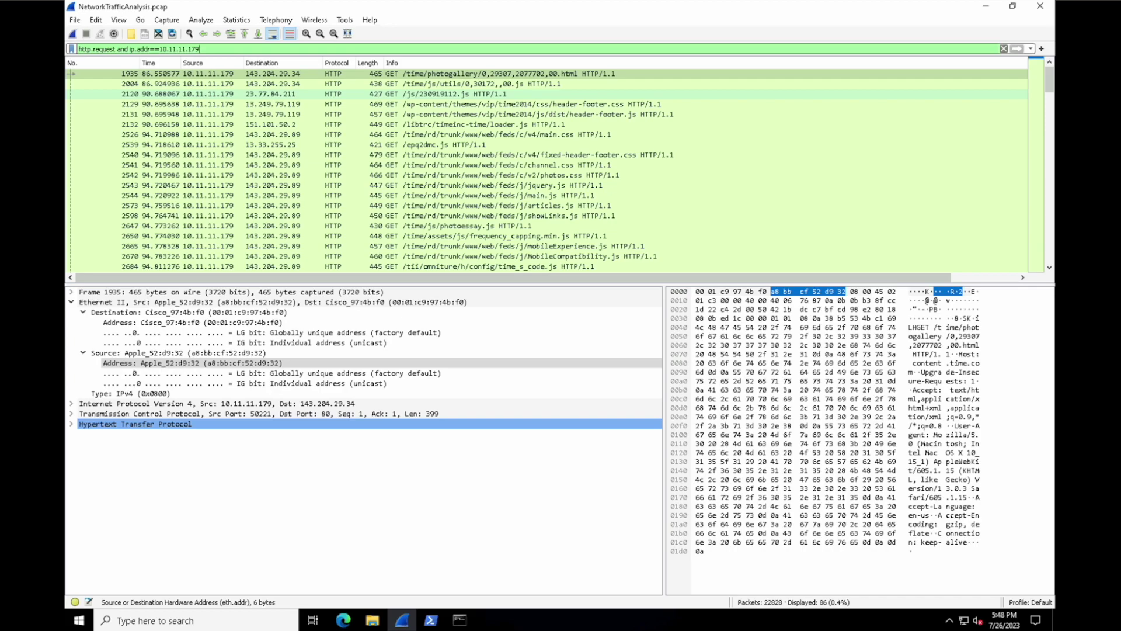
Follow the TCP stream of the /js/230919112.js request, highlight the platform and OS version in its User-Agent, and close the stream
{"action": "left_click", "coordinate": [303, 94]}
{"action": "right_click", "coordinate": [304, 93]}
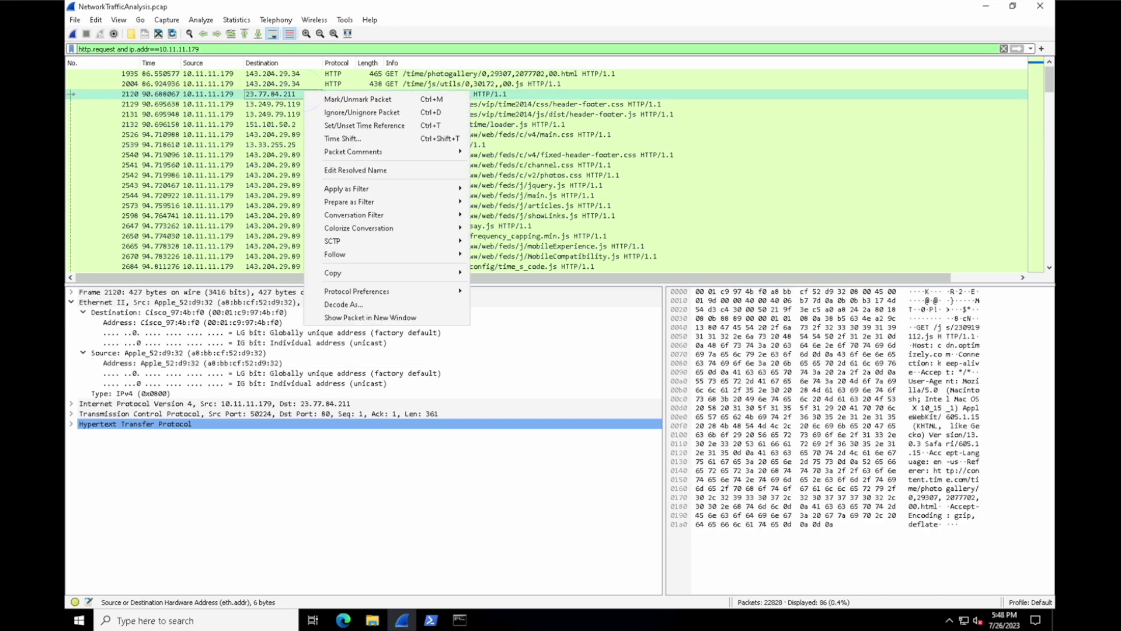
{"action": "mouse_move", "coordinate": [350, 254]}
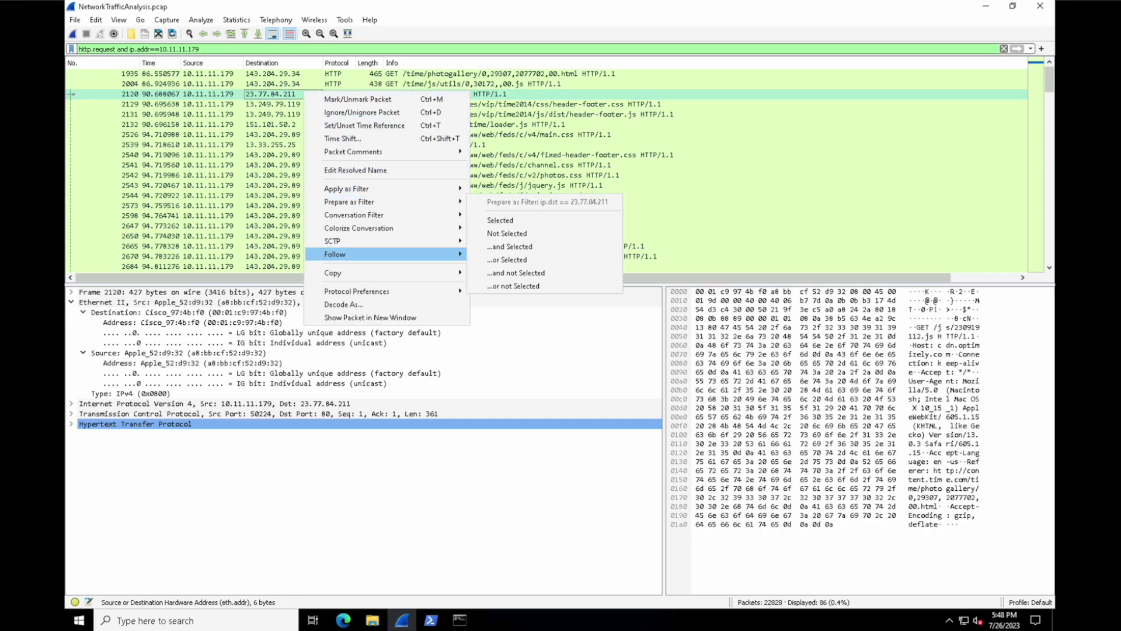
{"action": "left_click", "coordinate": [504, 254]}
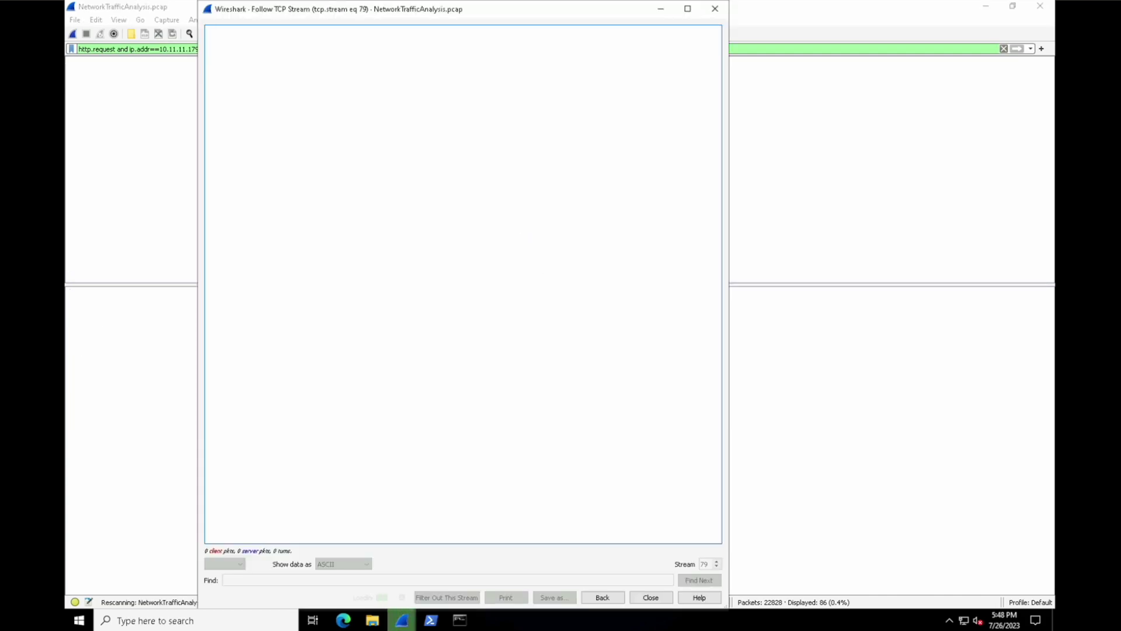
{"action": "left_click_drag", "start_coordinate": [305, 68], "coordinate": [353, 68]}
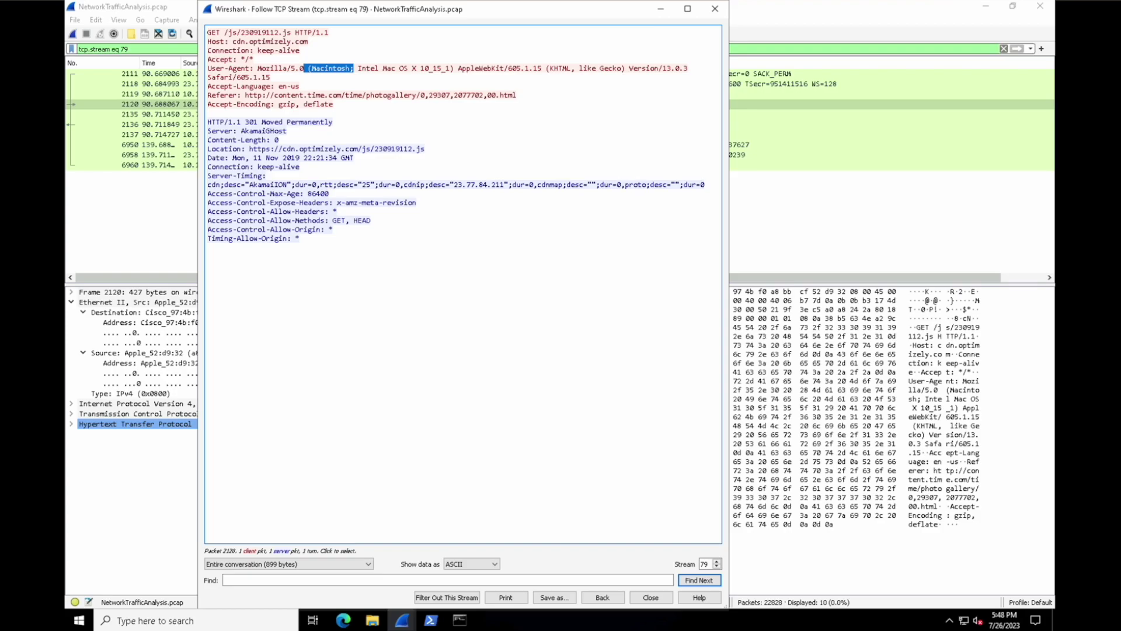
{"action": "left_click_drag", "start_coordinate": [400, 69], "coordinate": [449, 68]}
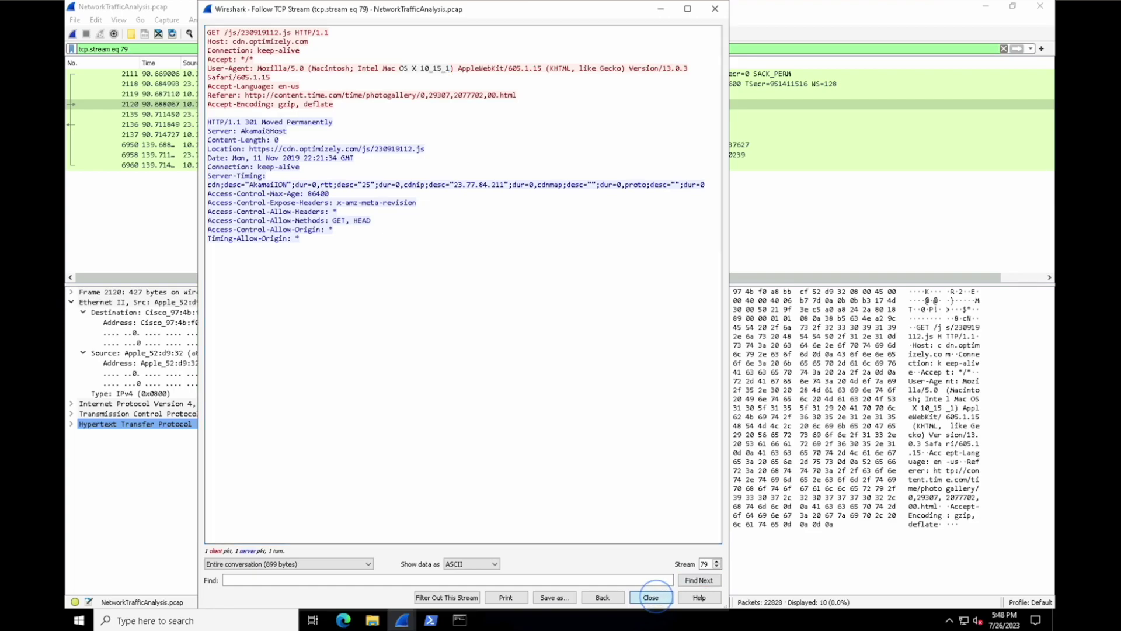
{"action": "left_click", "coordinate": [650, 596]}
Replace the display filter with "http.request and ip.addr==10.11.11.195" and apply it
{"action": "left_click", "coordinate": [588, 47]}
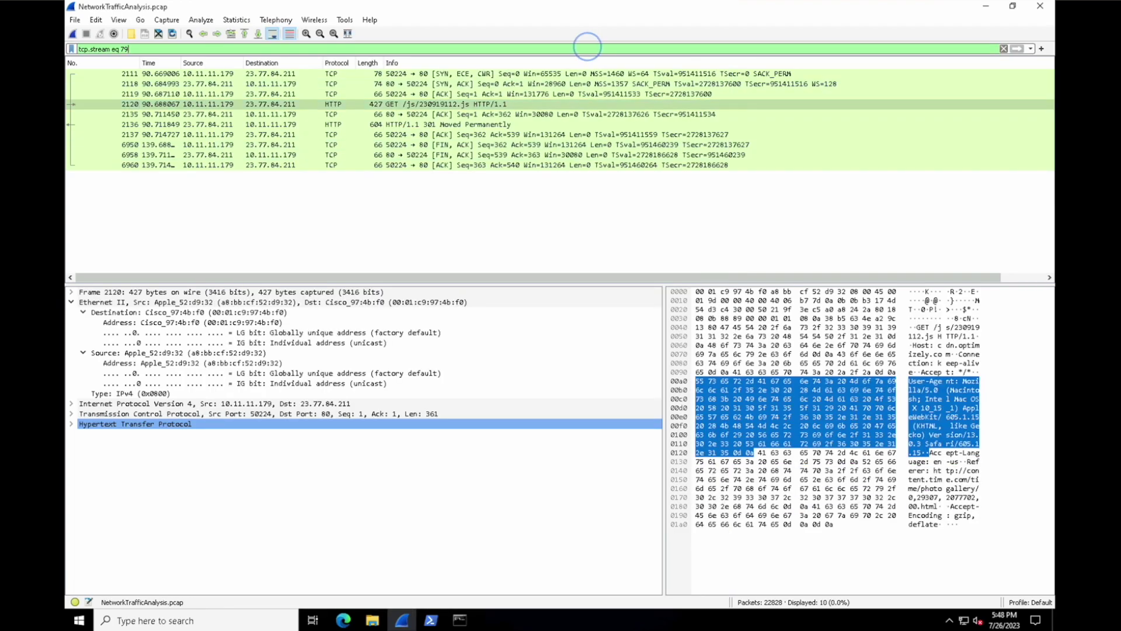
{"action": "key", "text": "ctrl+a"}
{"action": "type", "text": "http.request and ip.addr==10.11.11.179"}
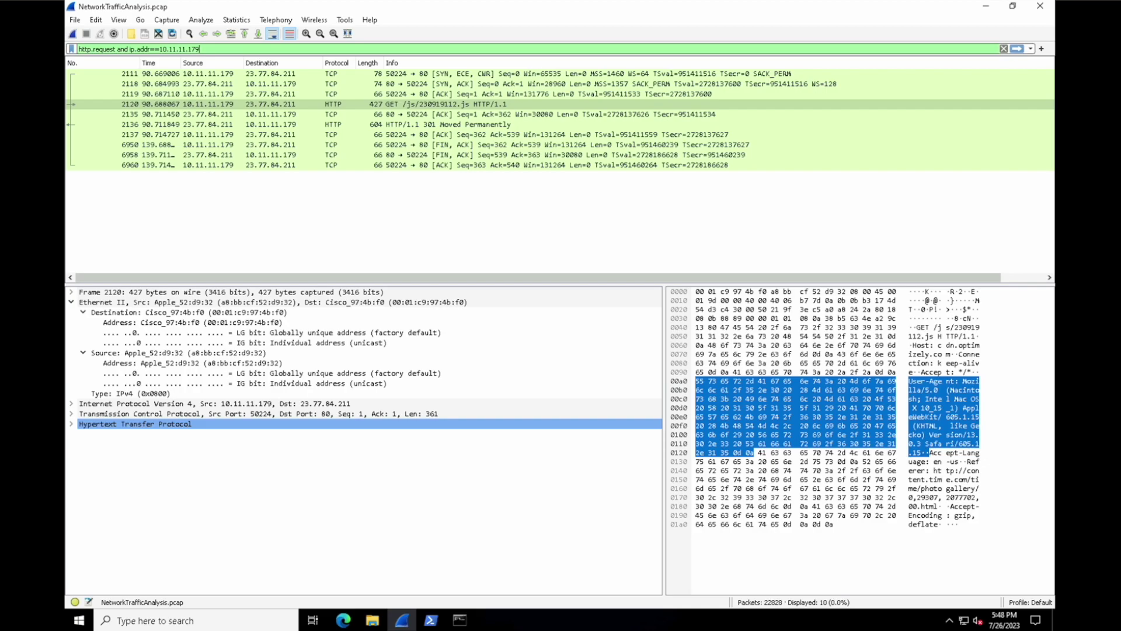
{"action": "key", "text": "BackSpace"}
{"action": "type", "text": "95"}
{"action": "key", "text": "Return"}
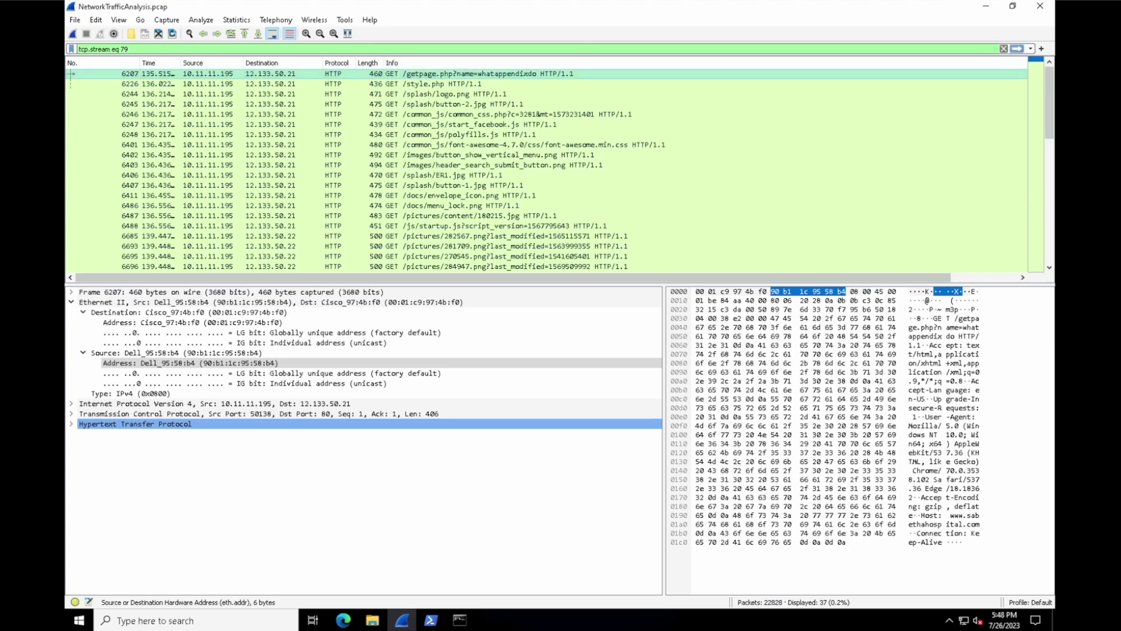
Follow the TCP stream of the /getpage.php?name=whatappendixdo request, highlight the operating system version in its User-Agent, and close the stream
{"action": "right_click", "coordinate": [290, 74]}
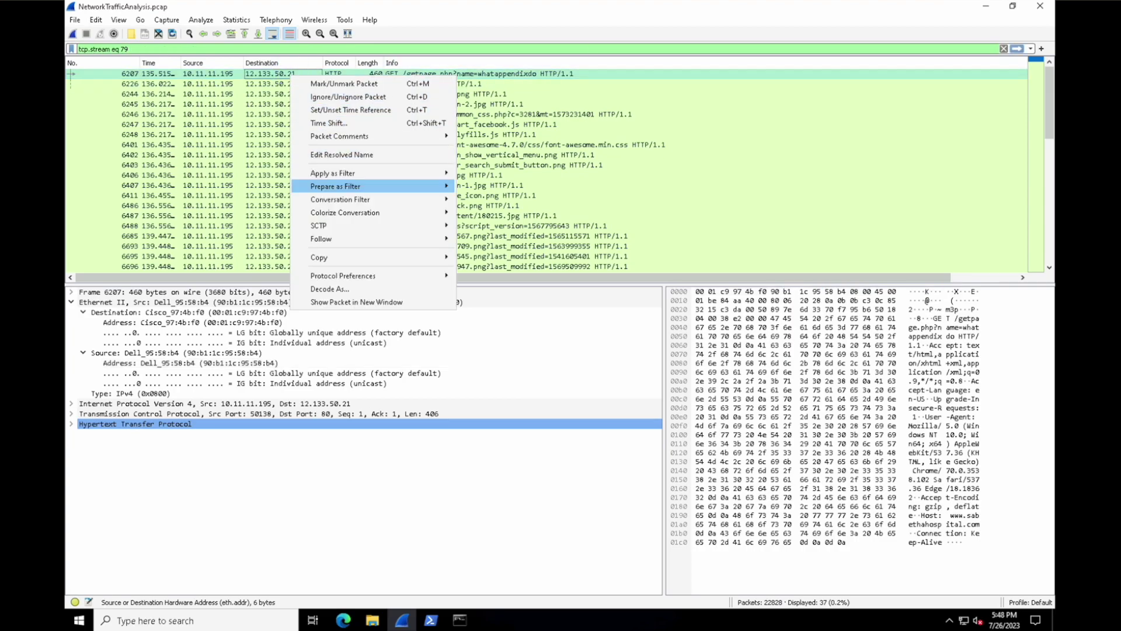
{"action": "mouse_move", "coordinate": [365, 240]}
{"action": "left_click", "coordinate": [485, 239]}
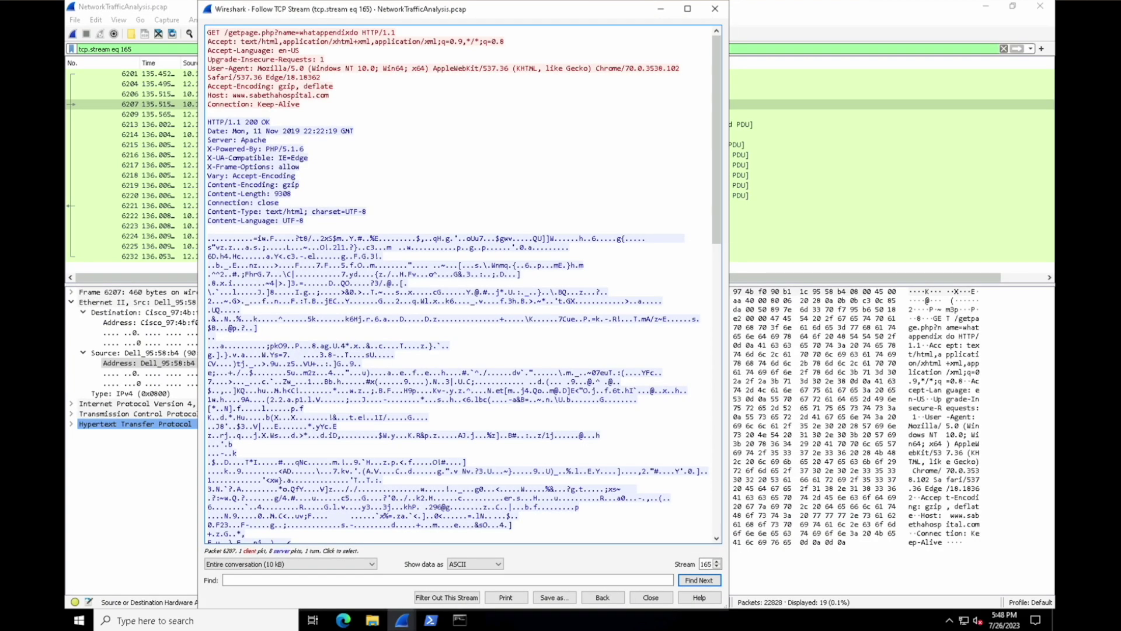
{"action": "left_click_drag", "start_coordinate": [311, 68], "coordinate": [378, 68]}
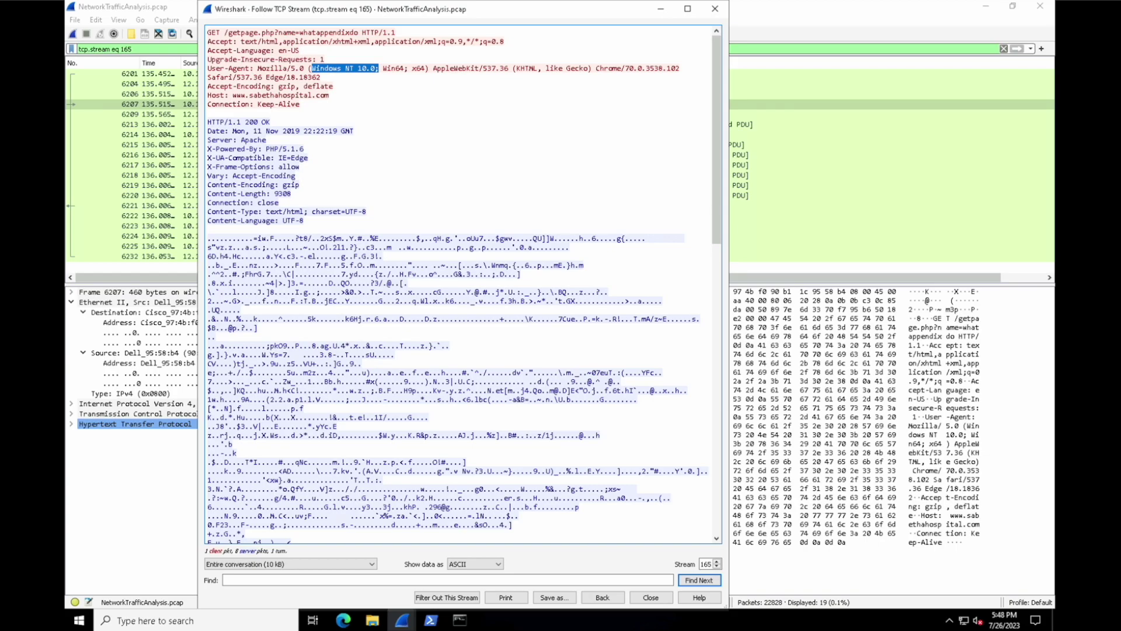
{"action": "left_click", "coordinate": [650, 597]}
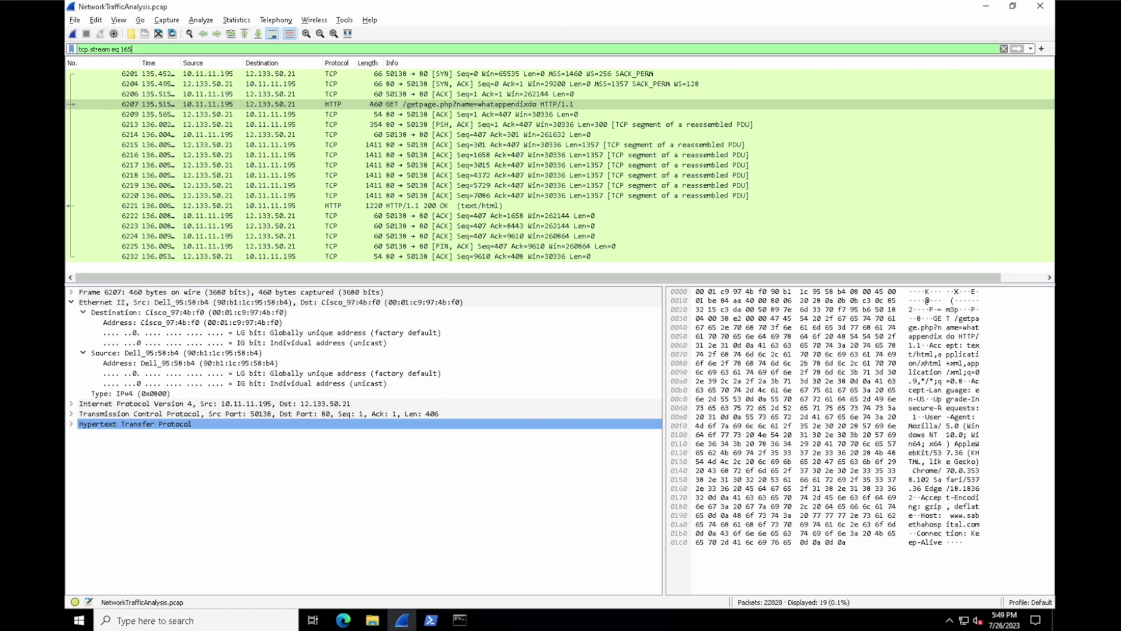
Replace the stream filter with "ip.src==10.11.11.200" to show only packets sent by that host
{"action": "key", "text": "ctrl+a"}
{"action": "key", "text": "BackSpace"}
{"action": "type", "text": "ip"}
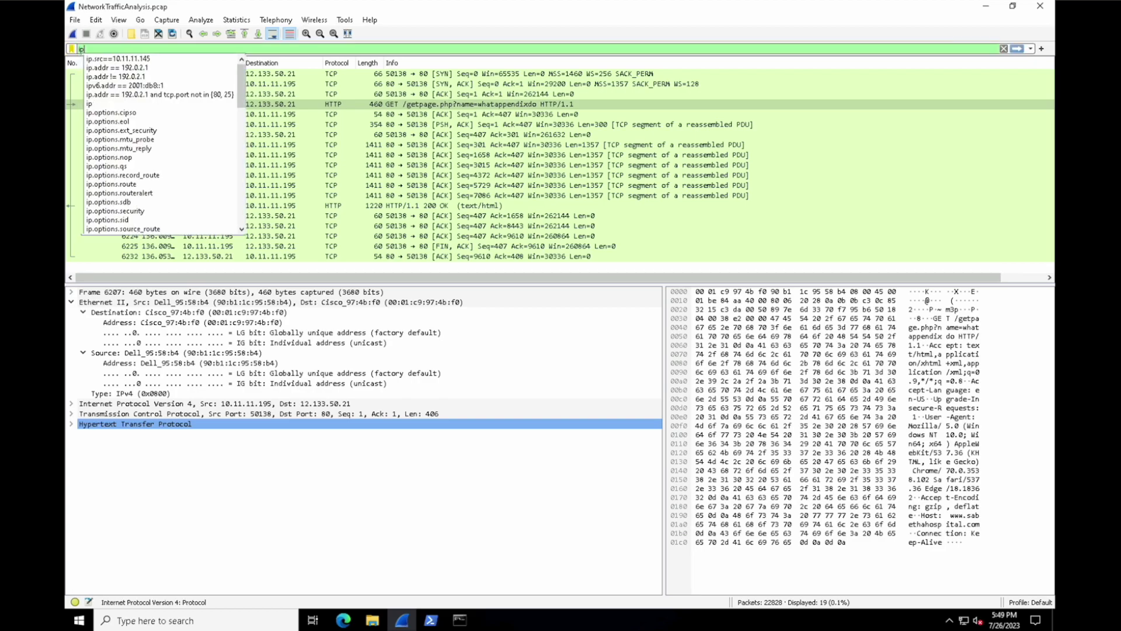
{"action": "type", "text": ".src==10.11"}
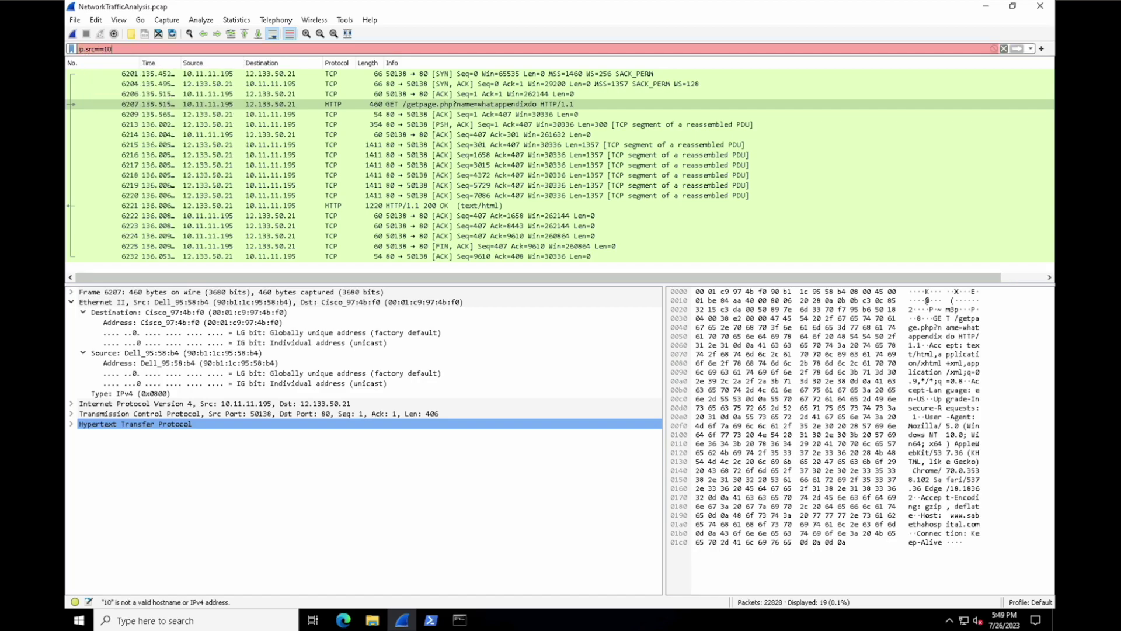
{"action": "type", "text": ".11.200"}
{"action": "key", "text": "Return"}
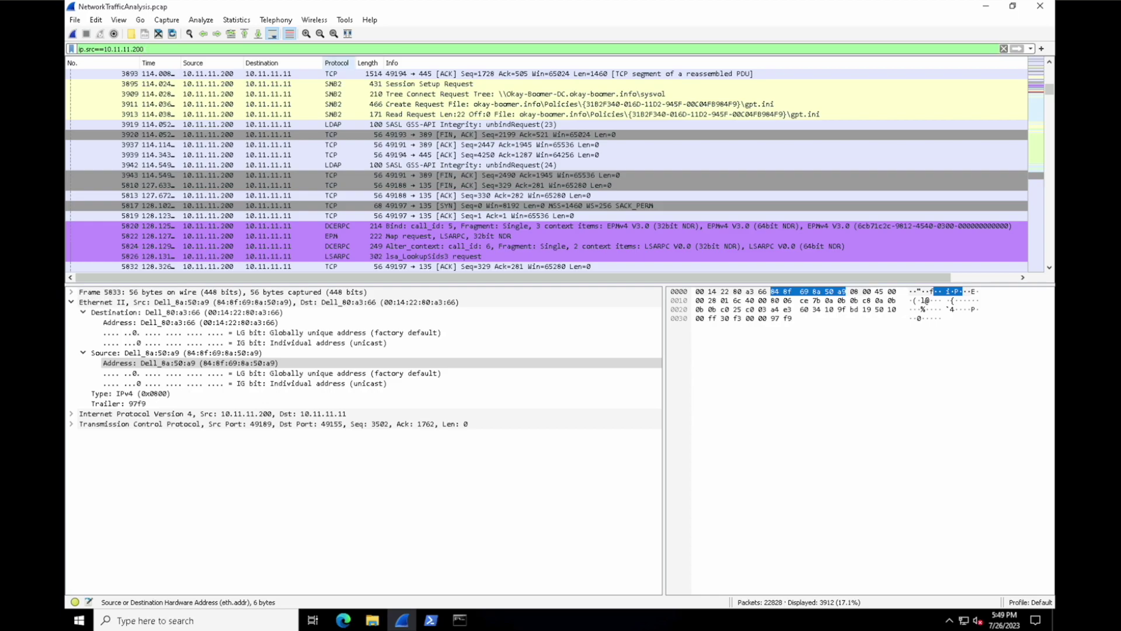
Examine the protocols this host uses by selecting the LDAP unbindRequest packet 3942 and the KRB5 TGS-REQ packet 3788
{"action": "left_click", "coordinate": [339, 164]}
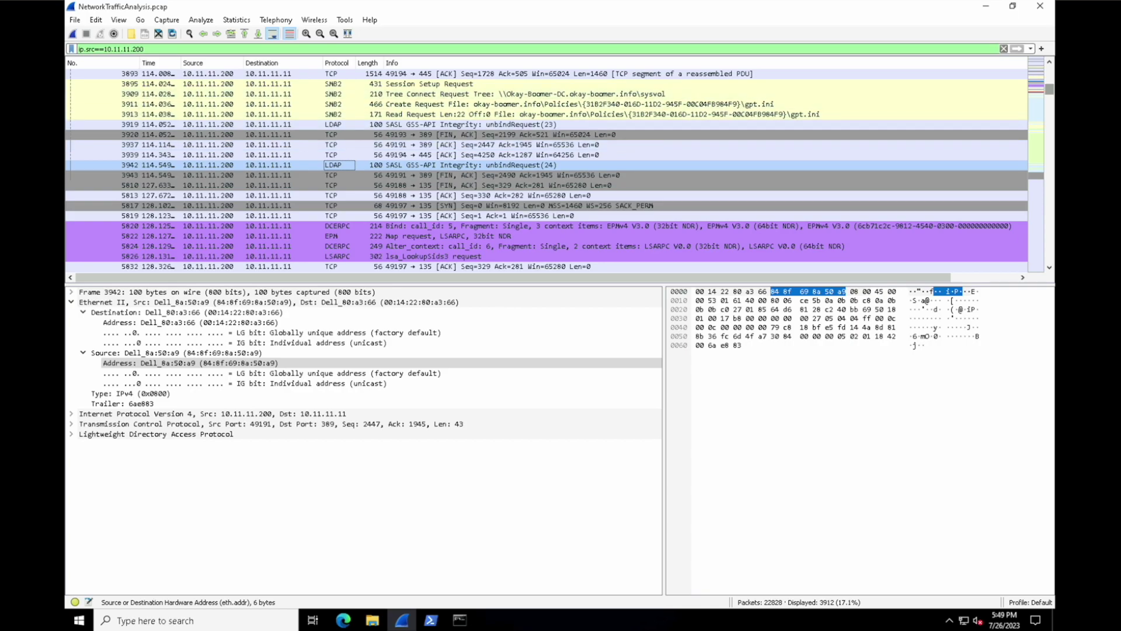
{"action": "left_click_drag", "start_coordinate": [1049, 89], "coordinate": [1049, 86]}
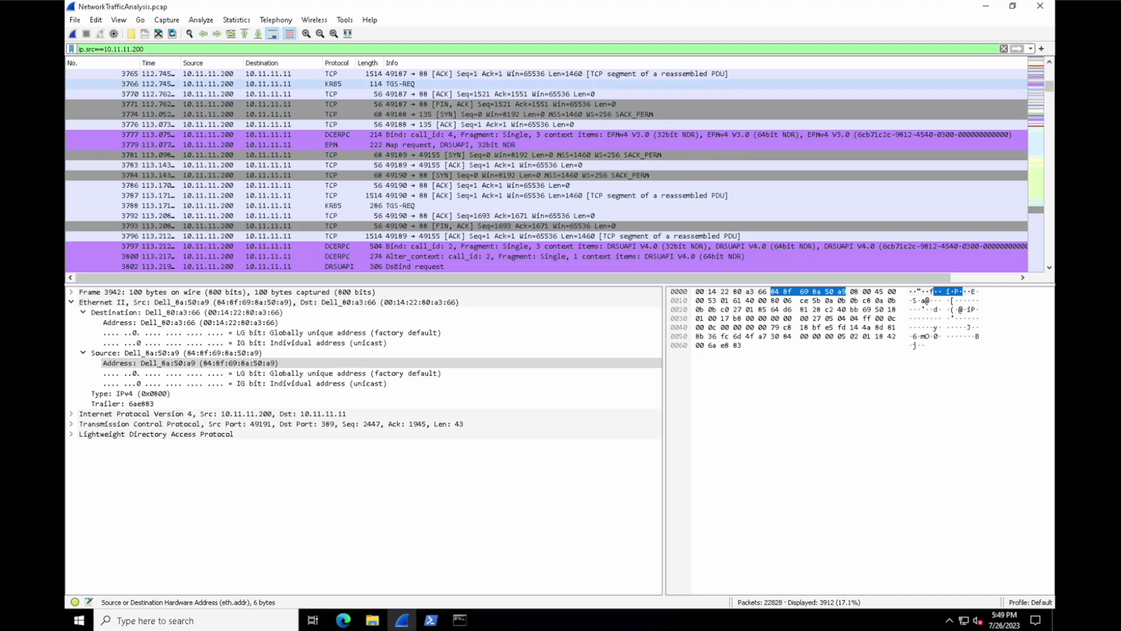
{"action": "left_click", "coordinate": [338, 205]}
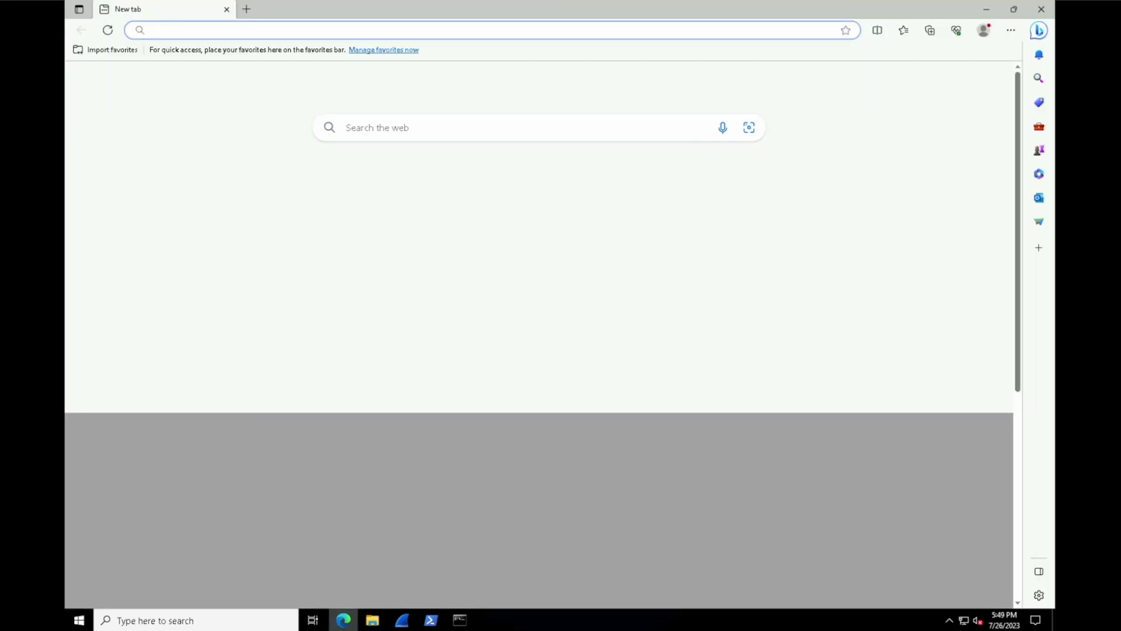
Switch to Microsoft Edge, search google.com for "KRB5", and highlight the title of the first result
{"action": "type", "text": "google.com"}
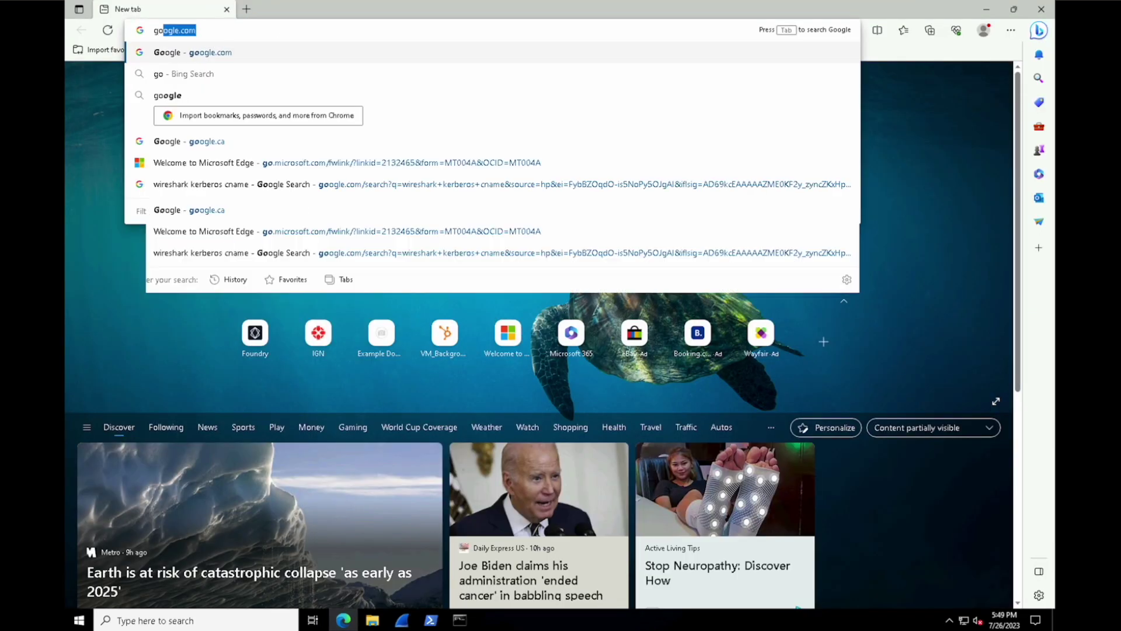
{"action": "key", "text": "Return"}
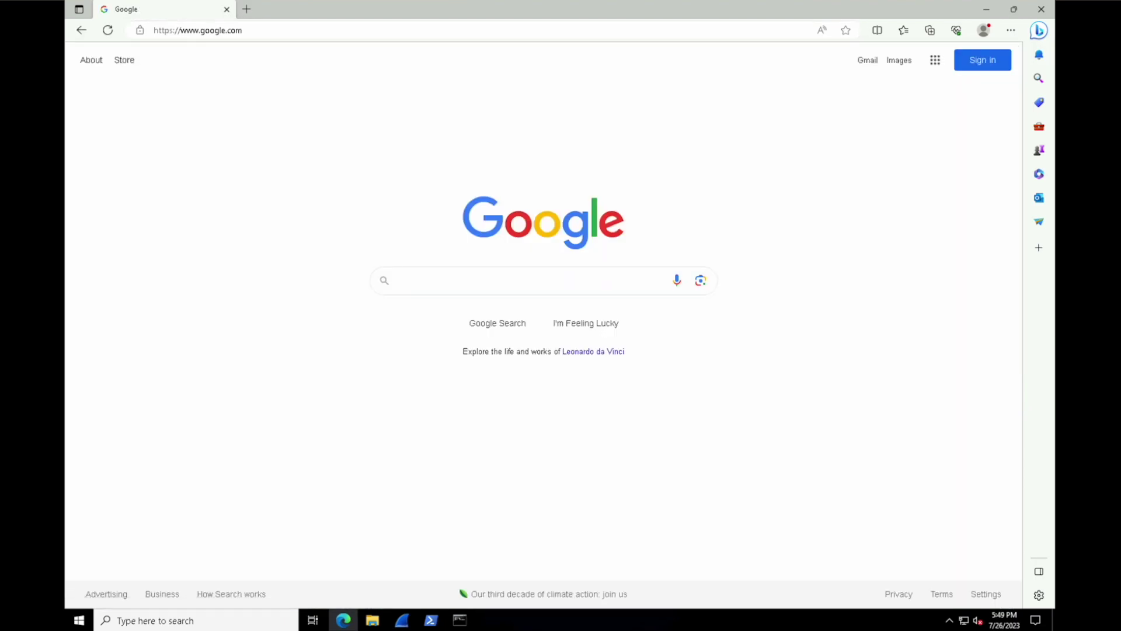
{"action": "left_click", "coordinate": [434, 284]}
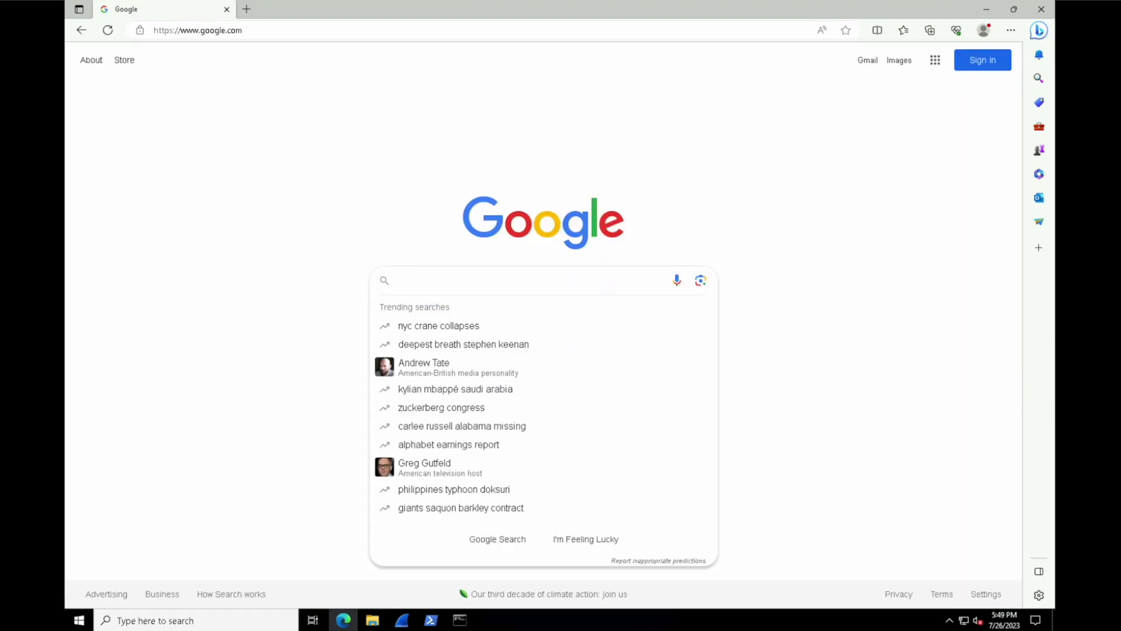
{"action": "left_click", "coordinate": [433, 285]}
{"action": "type", "text": "KRB5"}
{"action": "key", "text": "Return"}
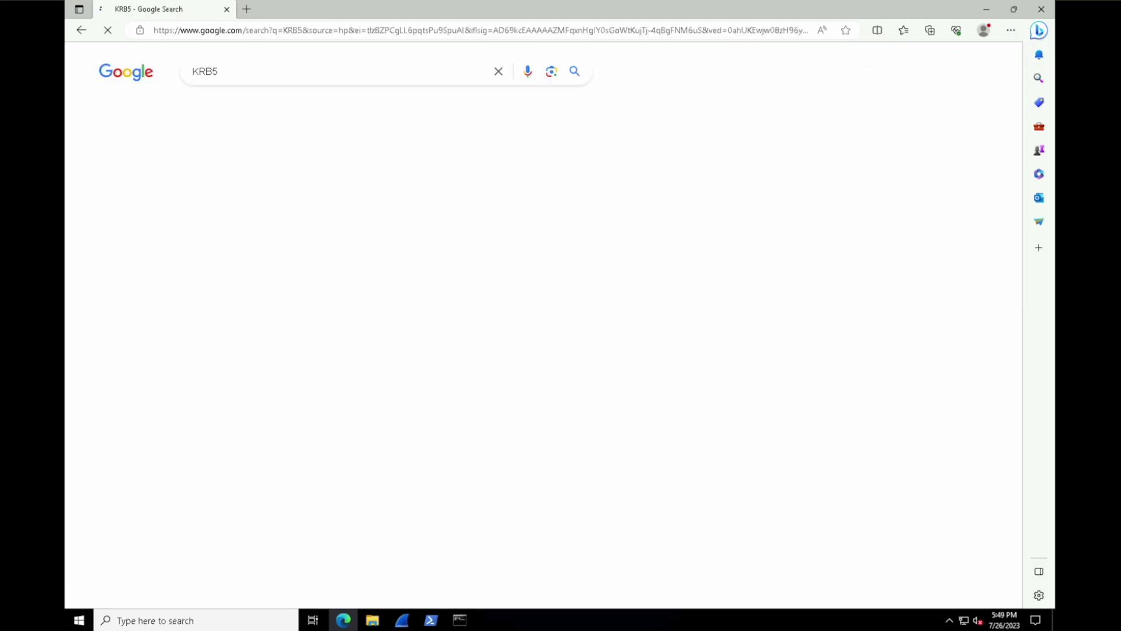
{"action": "left_click_drag", "start_coordinate": [455, 191], "coordinate": [169, 193]}
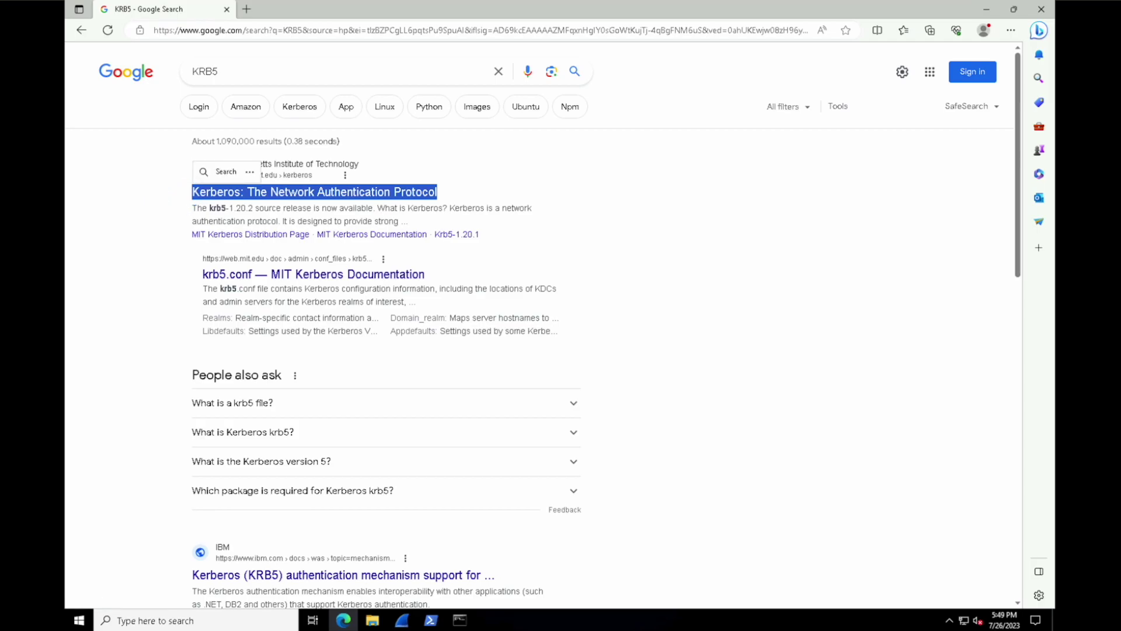
Extend the Google search to "KRB5 user name wireshark" and open the Medium article "Kerberos Wireshark Captures: A Windows Login Example"
{"action": "left_click", "coordinate": [288, 70]}
{"action": "type", "text": "user name wireshark"}
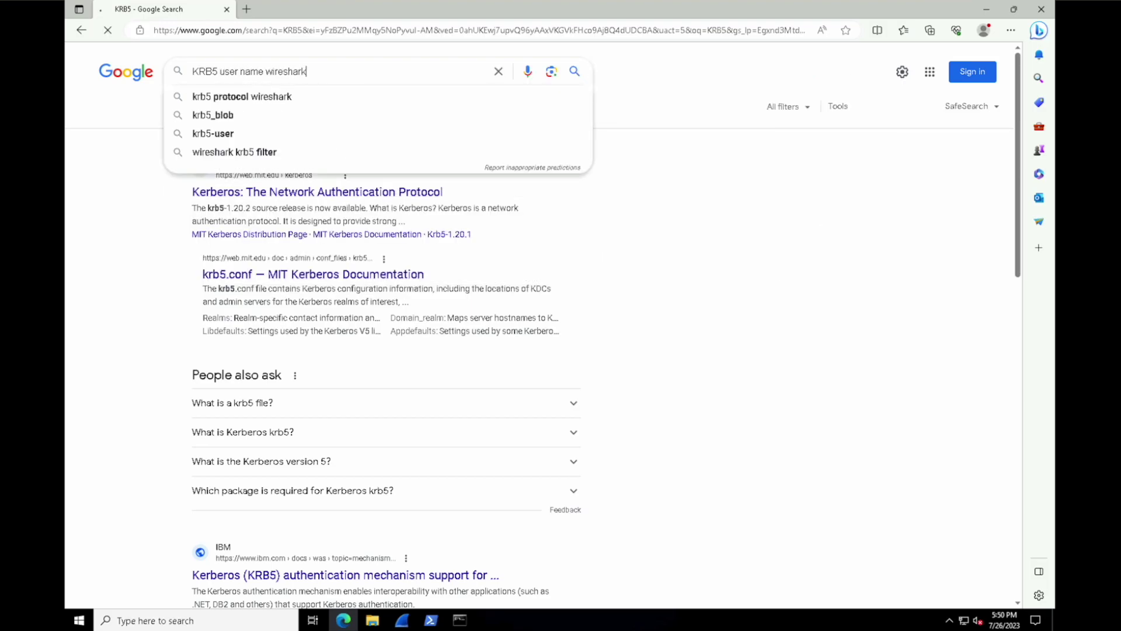
{"action": "key", "text": "Return"}
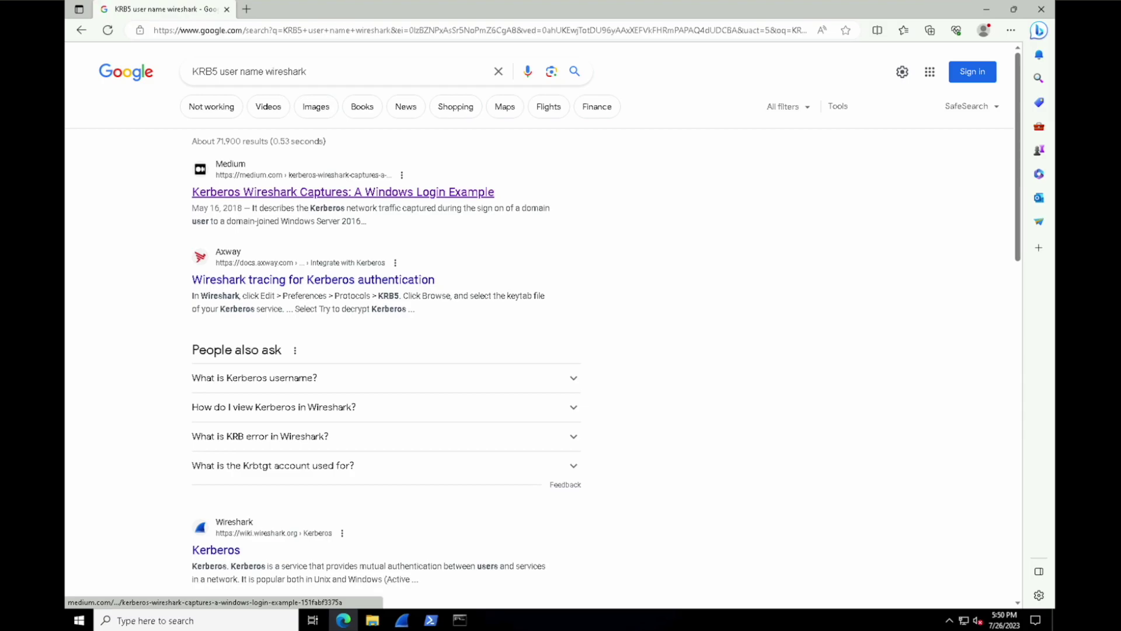
{"action": "left_click", "coordinate": [417, 191]}
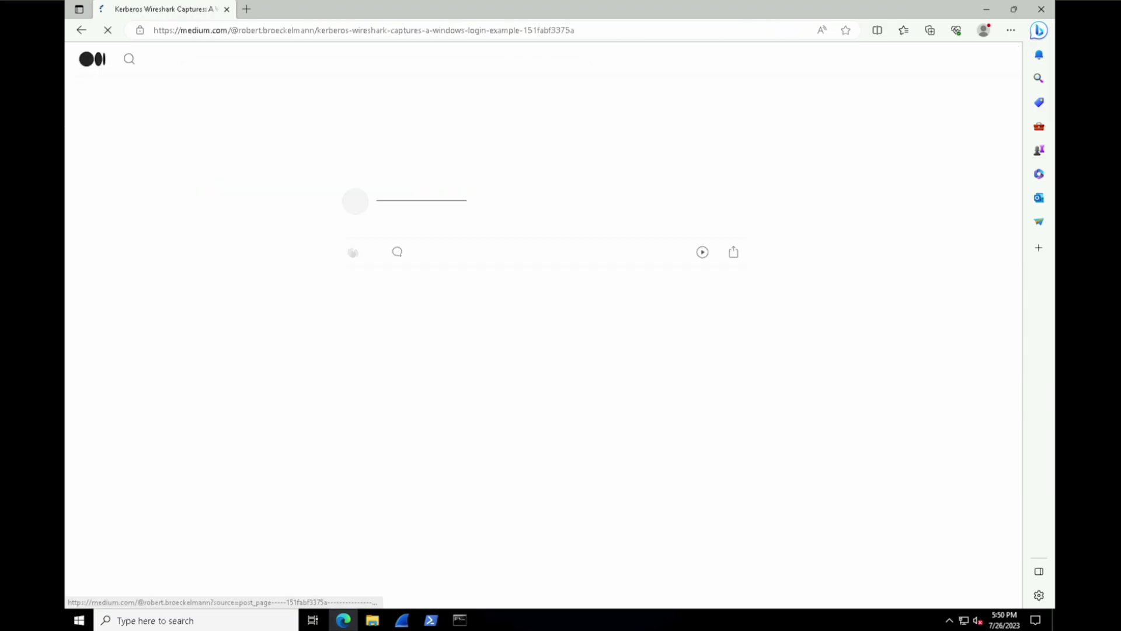
Enlarge the article to 110%, find "user name" in it, and highlight the Kerberos field name described there
{"action": "left_click_drag", "start_coordinate": [1017, 70], "coordinate": [1015, 132]}
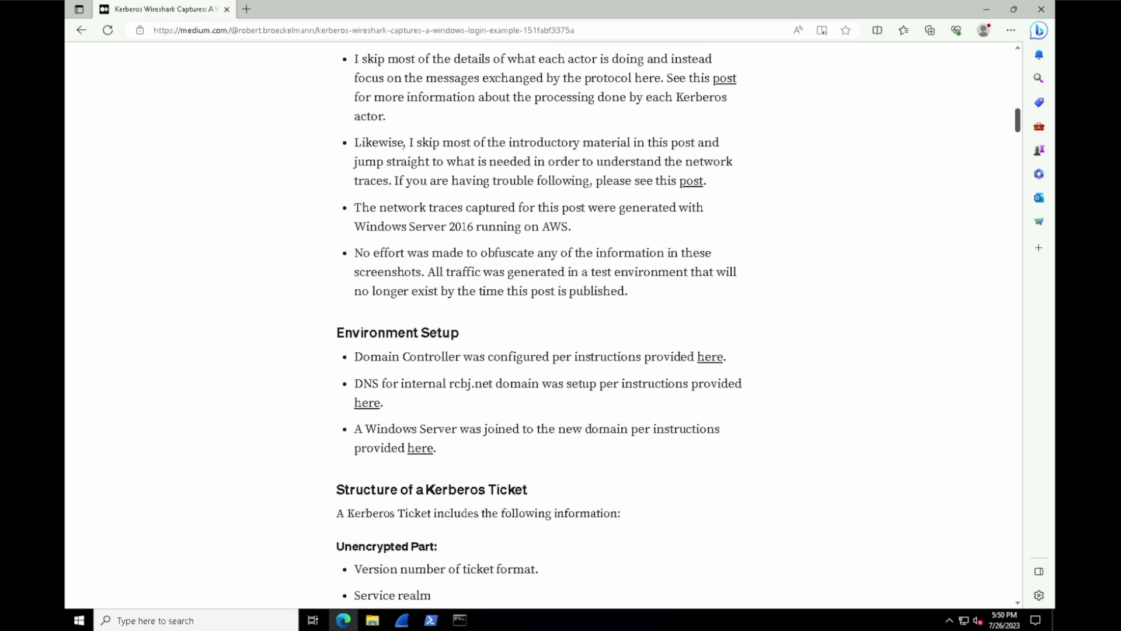
{"action": "key", "text": "ctrl+plus"}
{"action": "key", "text": "ctrl+f"}
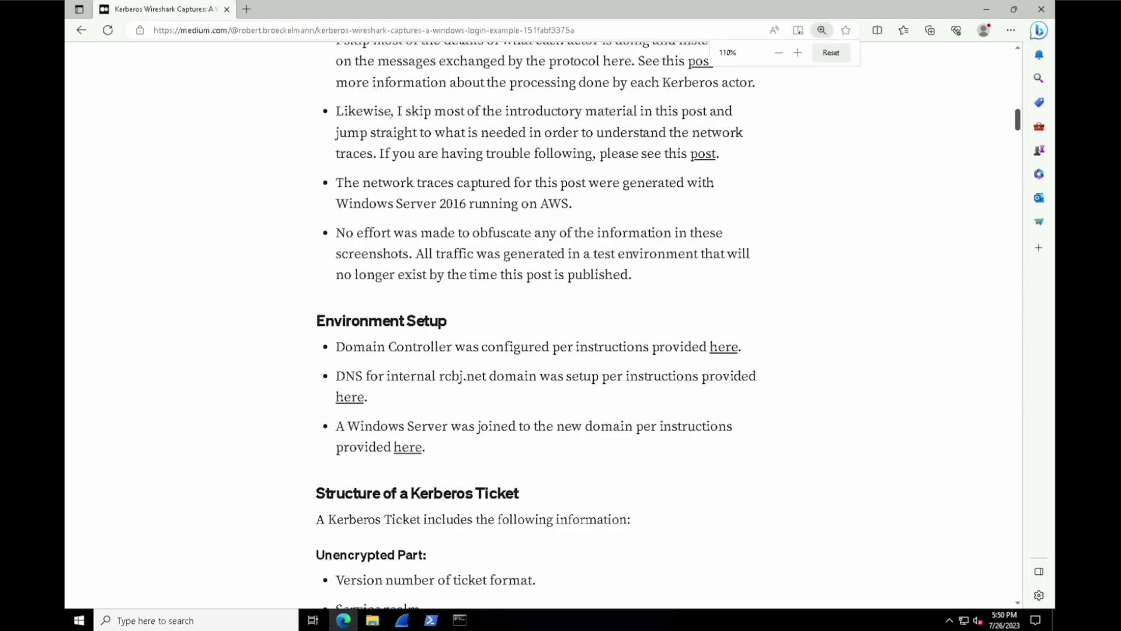
{"action": "type", "text": "user name"}
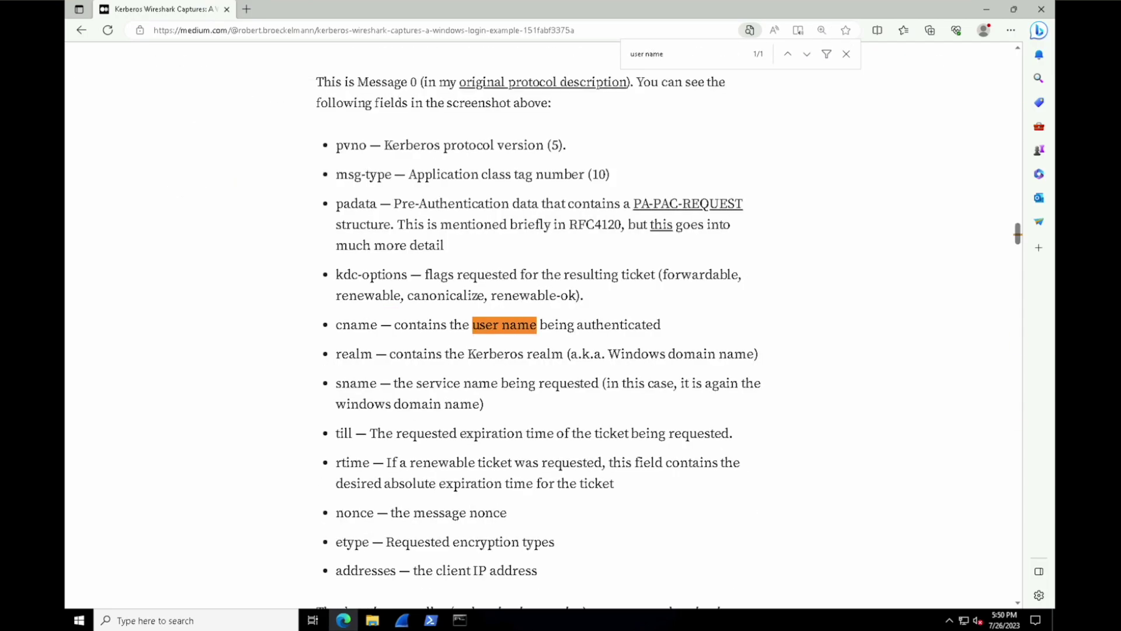
{"action": "double_click", "coordinate": [357, 324]}
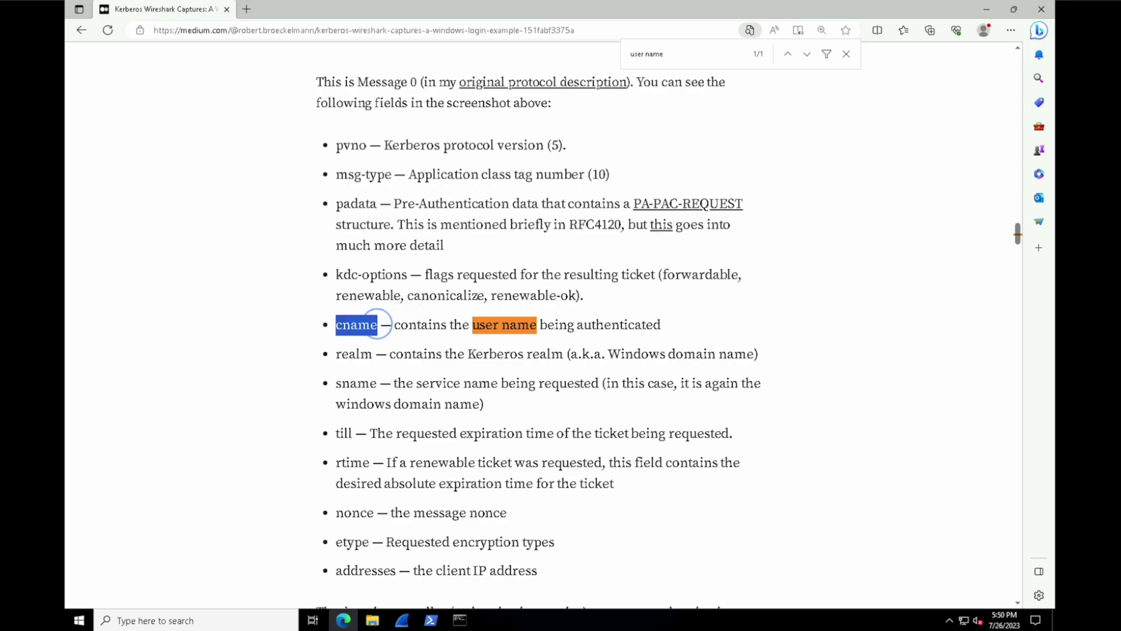
Examine the cname-string entry in the article's as-req packet screenshot above the field list
{"action": "left_click_drag", "start_coordinate": [1017, 234], "coordinate": [1017, 217]}
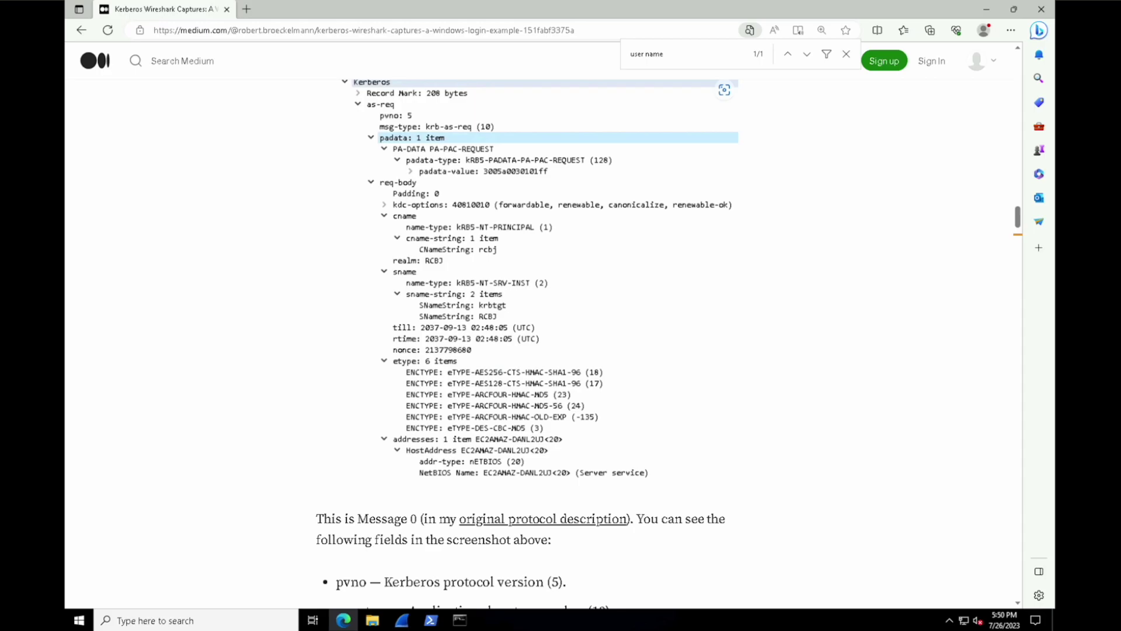
{"action": "left_click", "coordinate": [435, 239]}
{"action": "left_click", "coordinate": [436, 238]}
{"action": "left_click", "coordinate": [435, 239]}
Search Google in a new browser tab for "wireshark kerberos cname" and open the "Display Filter Reference: Kerberos" page
{"action": "left_click", "coordinate": [246, 8]}
{"action": "type", "text": "google.com"}
{"action": "key", "text": "Return"}
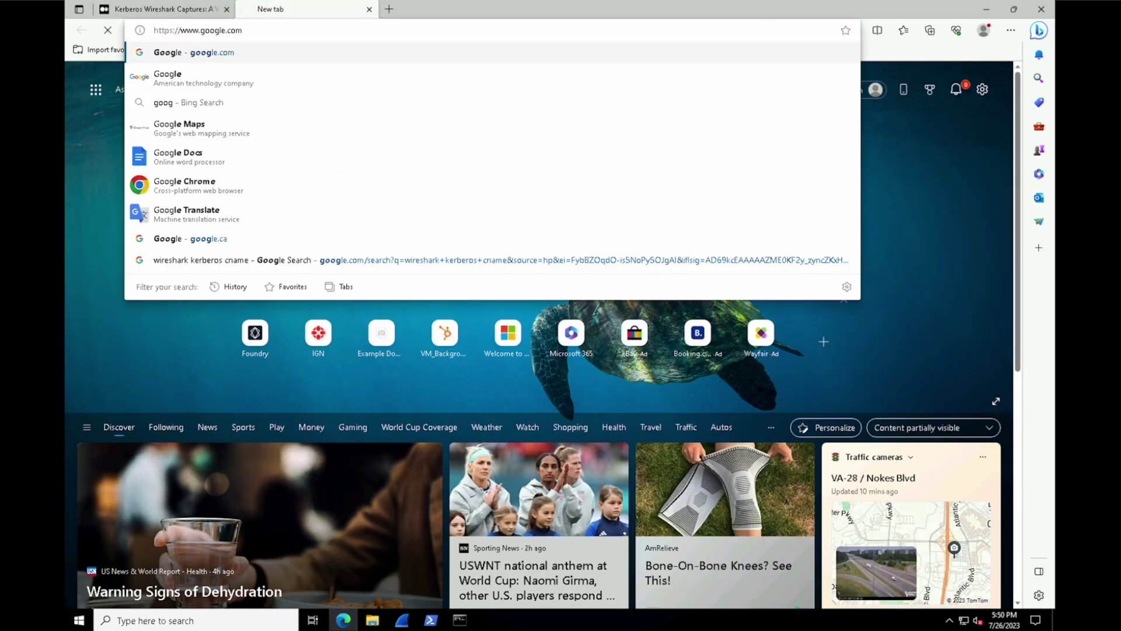
{"action": "type", "text": "wire"}
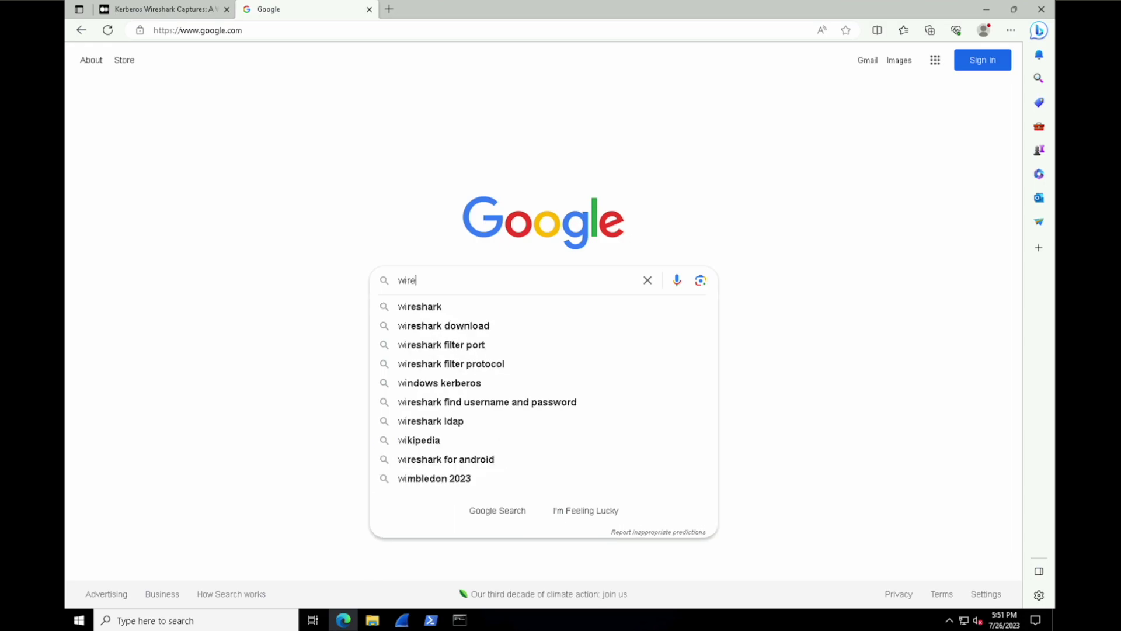
{"action": "type", "text": "shark kerberos cname"}
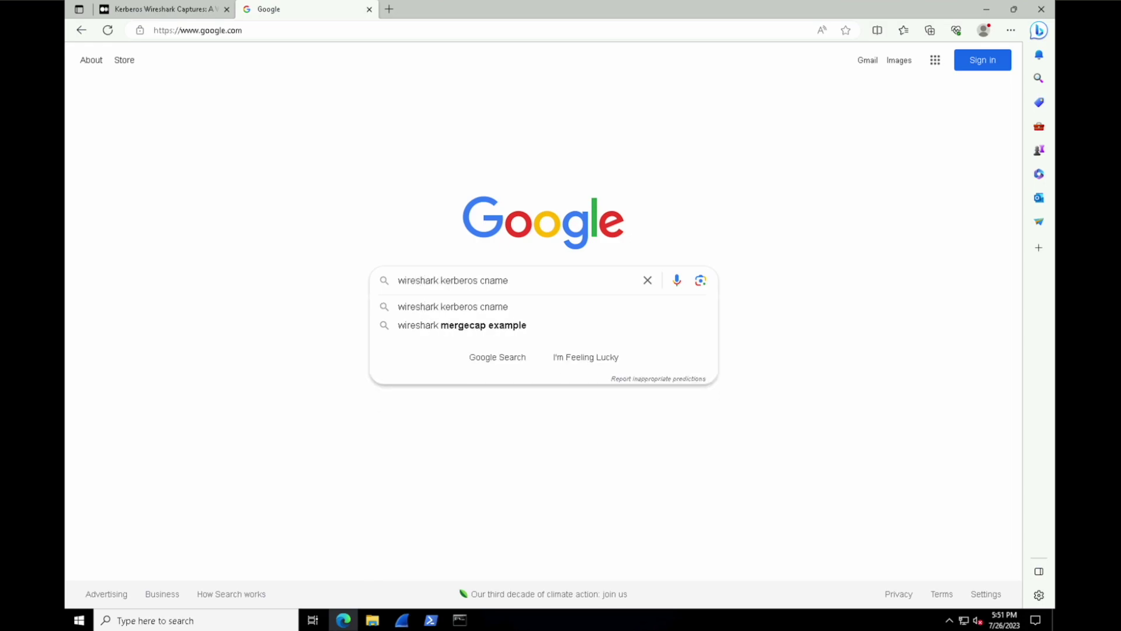
{"action": "key", "text": "Return"}
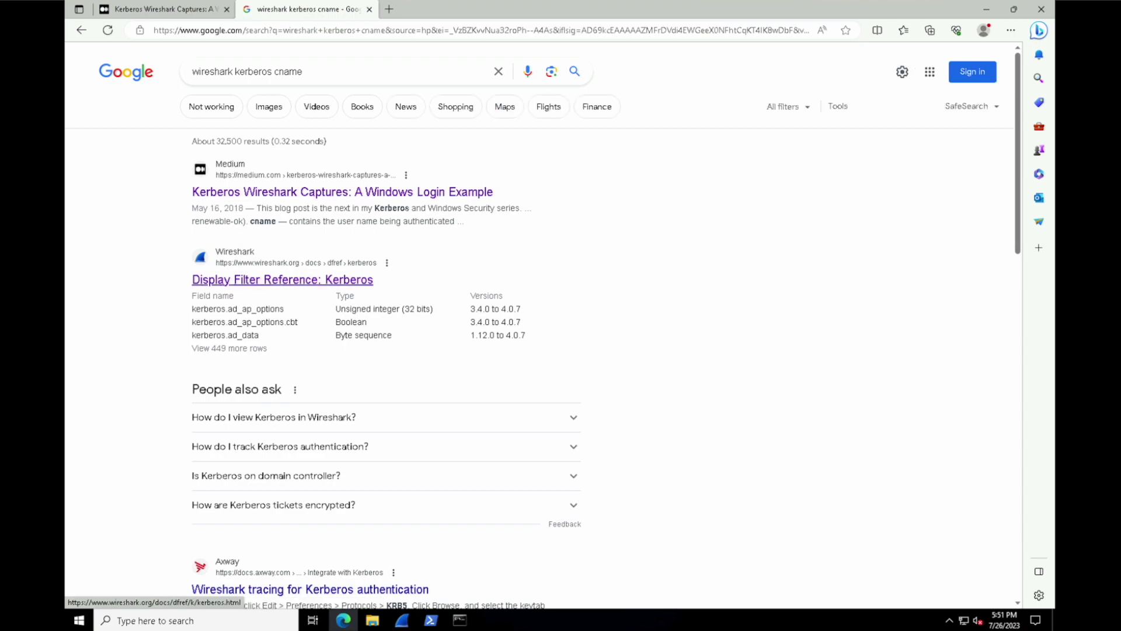
{"action": "left_click", "coordinate": [315, 279]}
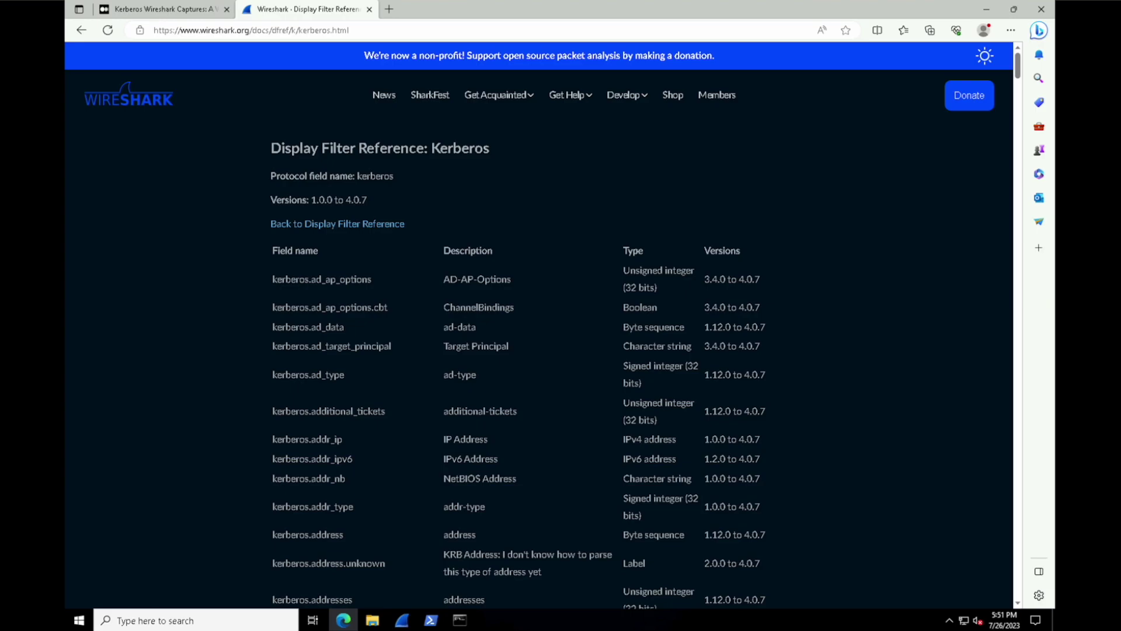
Find "cname" in the Kerberos filter reference and highlight the kerberos.CNameString field name and its type
{"action": "key", "text": "ctrl+f"}
{"action": "type", "text": "cname"}
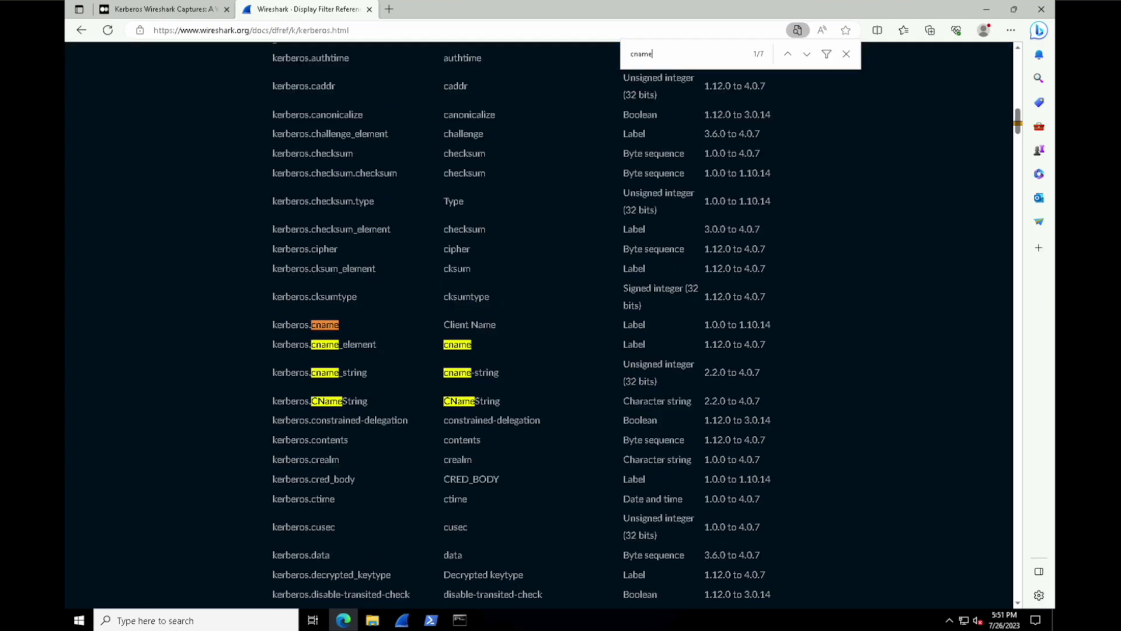
{"action": "key", "text": "Return"}
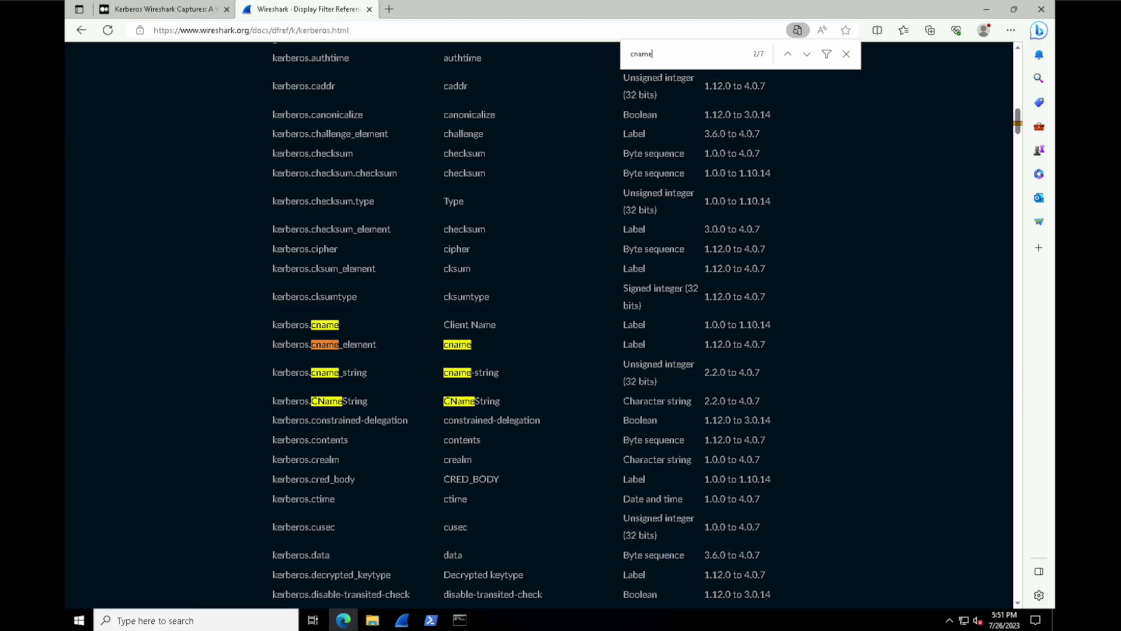
{"action": "left_click_drag", "start_coordinate": [367, 401], "coordinate": [272, 403]}
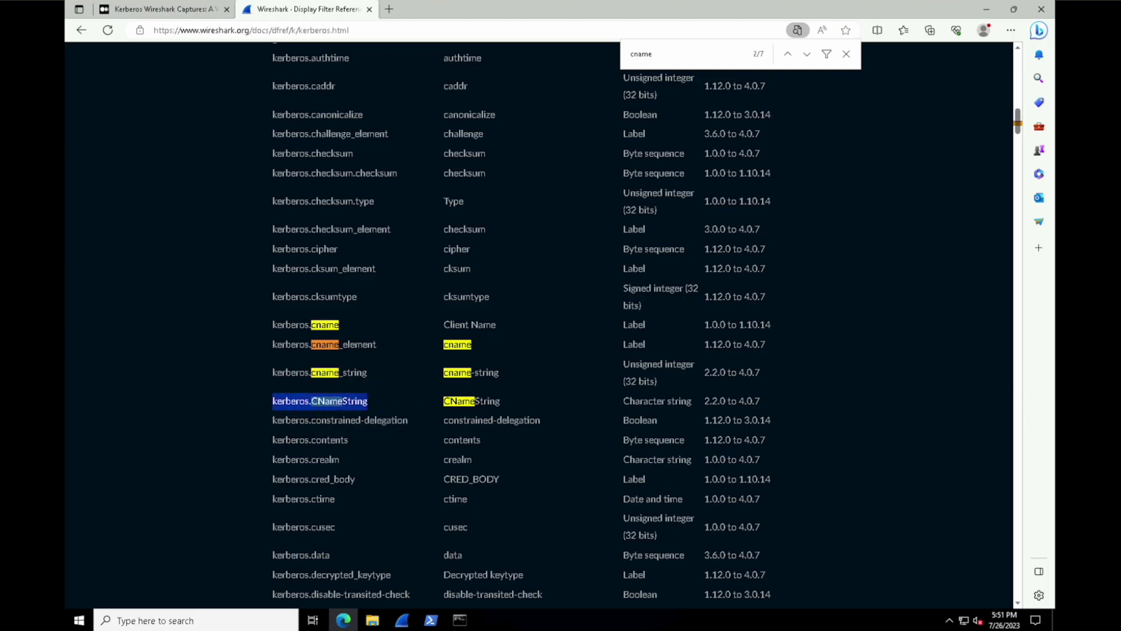
{"action": "left_click_drag", "start_coordinate": [692, 401], "coordinate": [622, 401]}
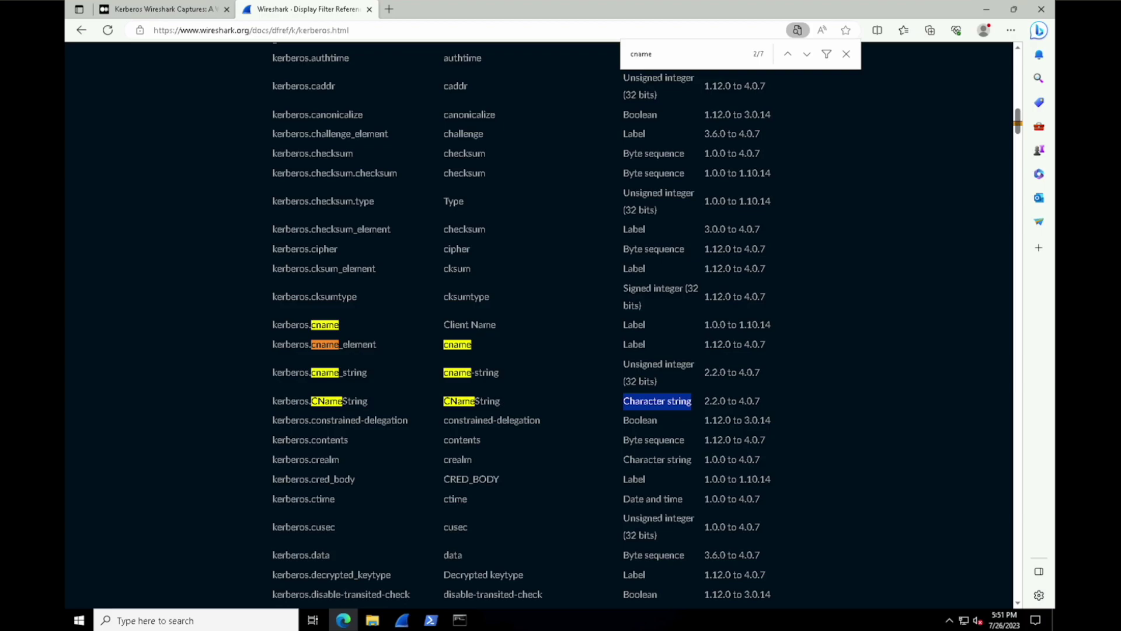
Switch to Wireshark and apply the display filter kerberos.CNameString and ip.src==10.11.11.200
{"action": "left_click", "coordinate": [402, 620]}
{"action": "left_click", "coordinate": [109, 49]}
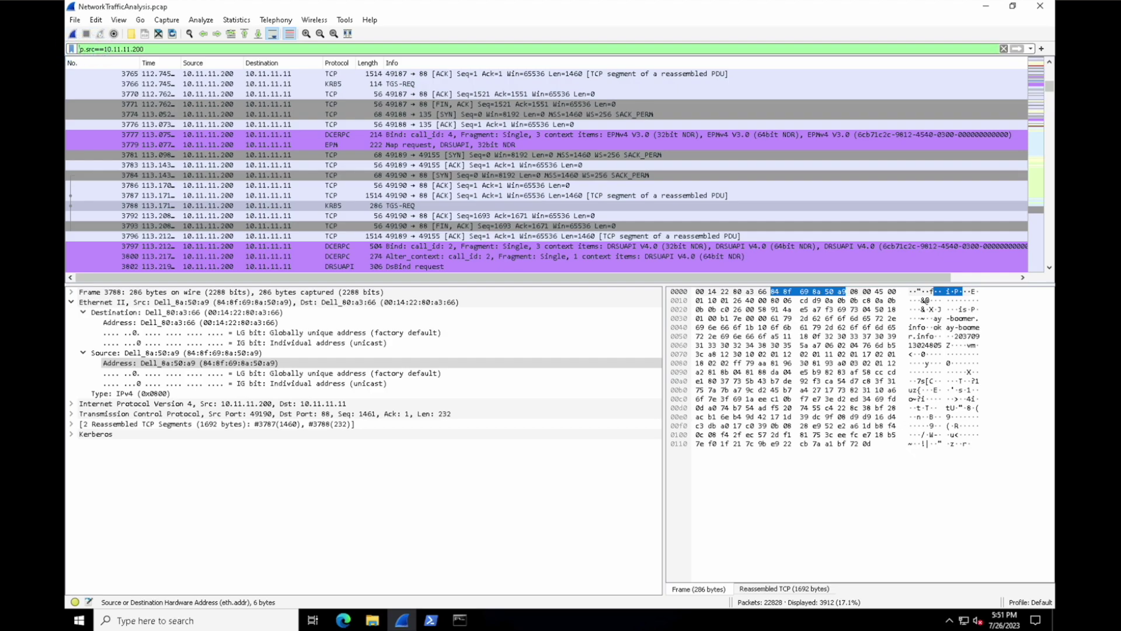
{"action": "key", "text": "Right"}
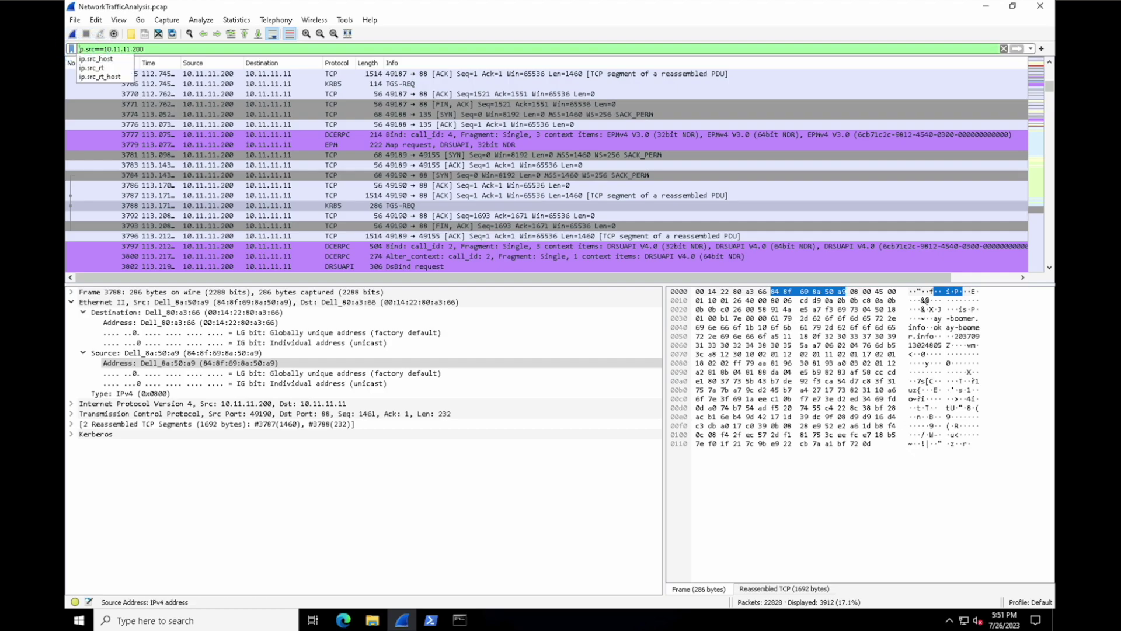
{"action": "key", "text": "Home"}
{"action": "type", "text": "kerberos.cname"}
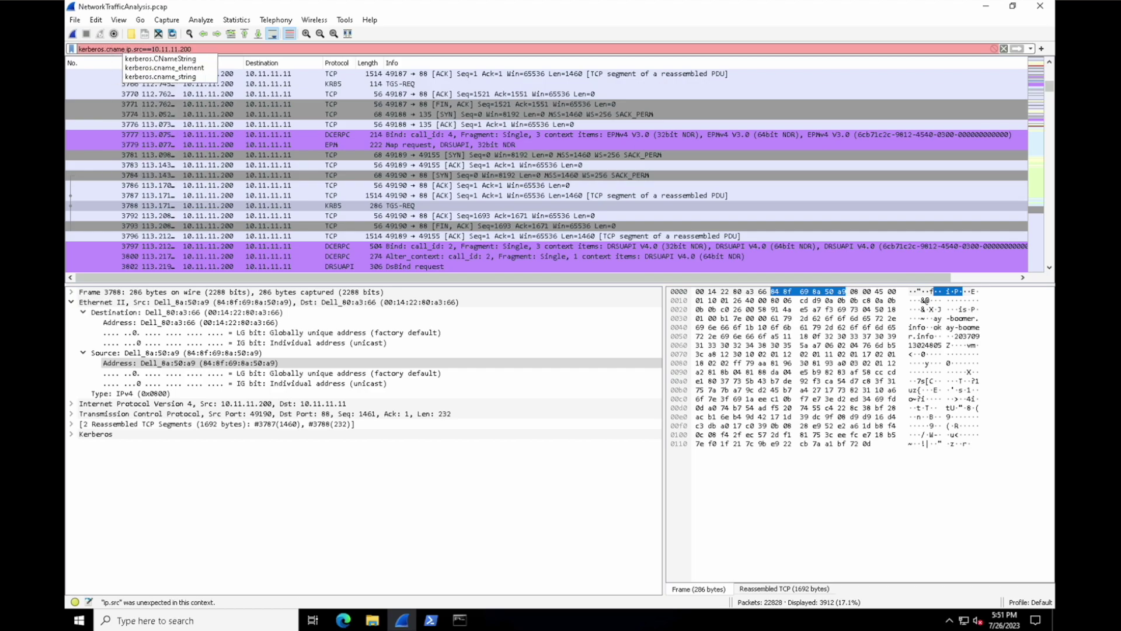
{"action": "key", "text": "Down"}
{"action": "key", "text": "Return"}
{"action": "type", "text": "and"}
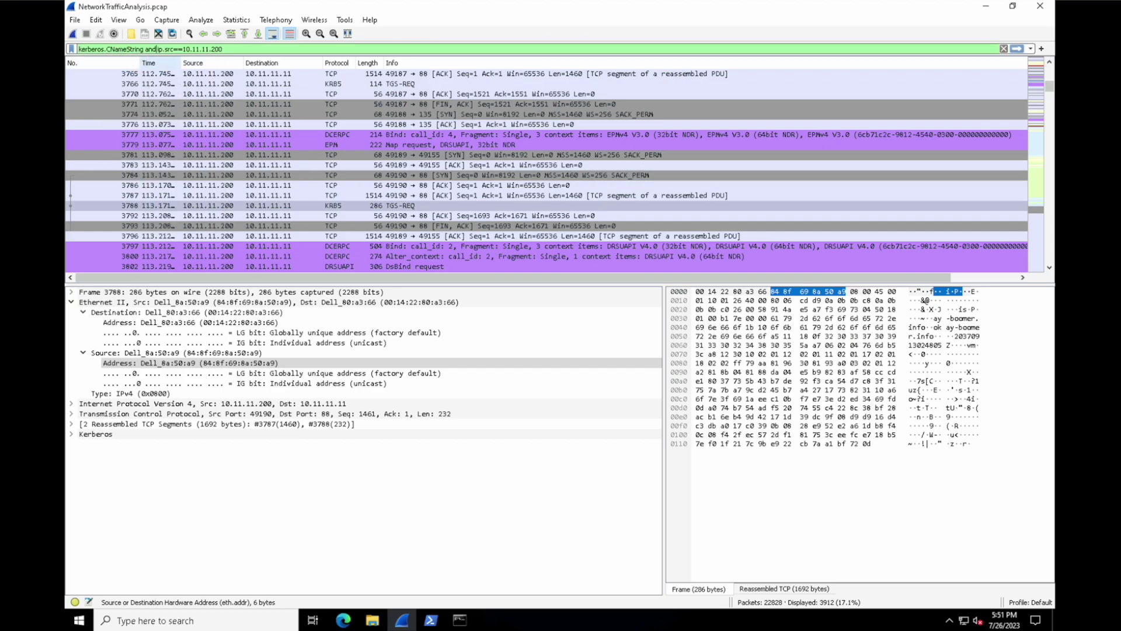
{"action": "key", "text": "Return"}
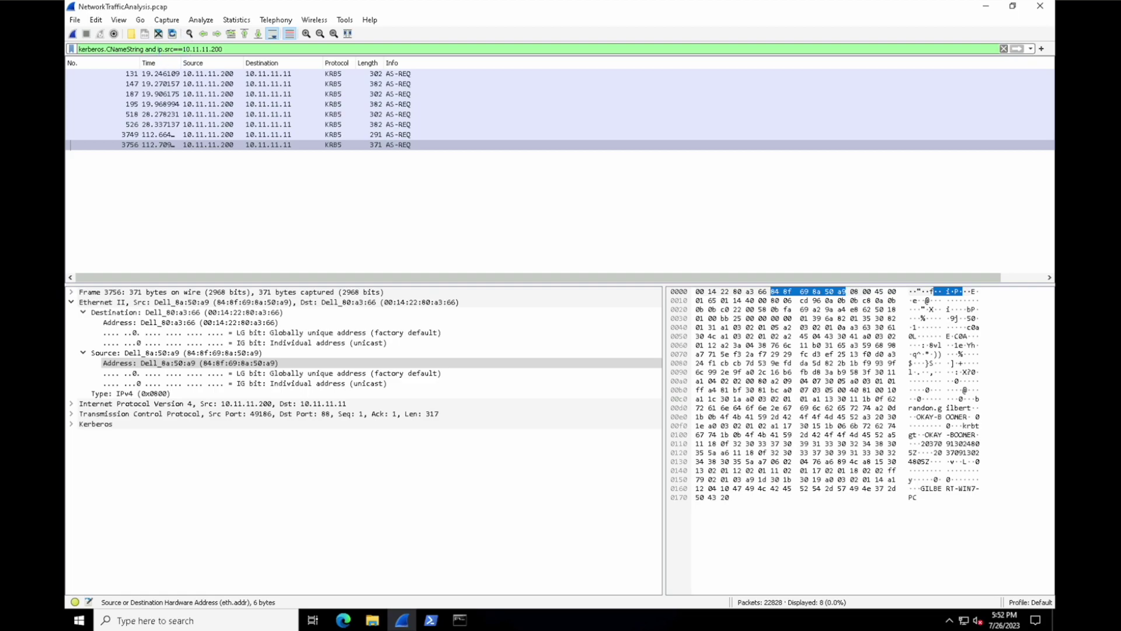
Replace ip.src with ip.addr in the display filter and apply kerberos.CNameString and ip.addr==10.11.11.200
{"action": "double_click", "coordinate": [173, 49]}
{"action": "type", "text": "addr"}
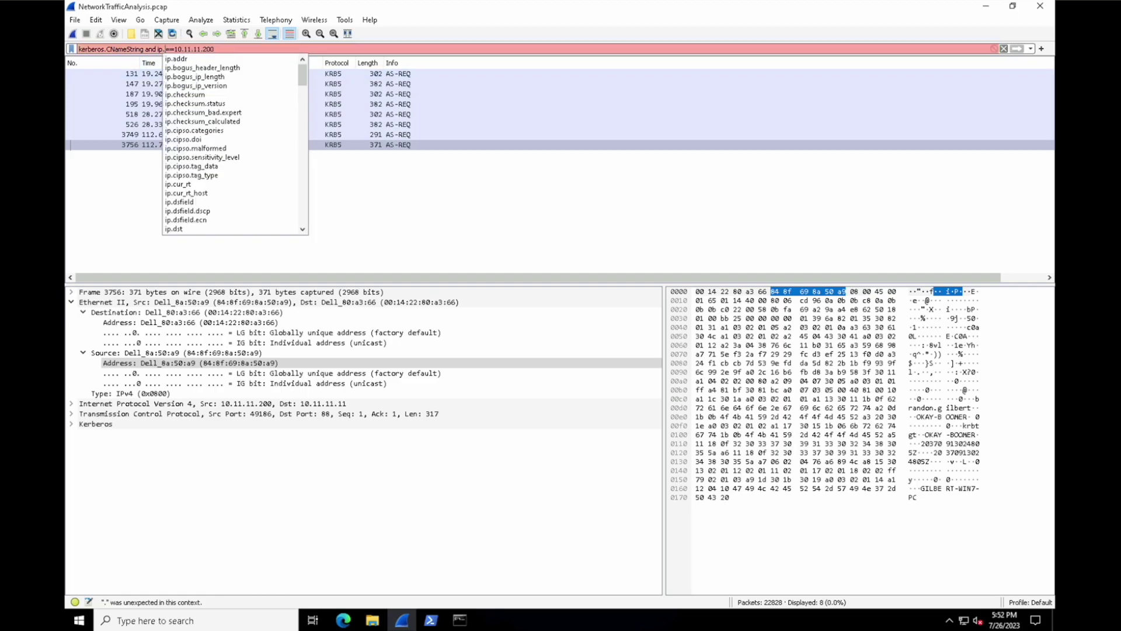
{"action": "key", "text": "Return"}
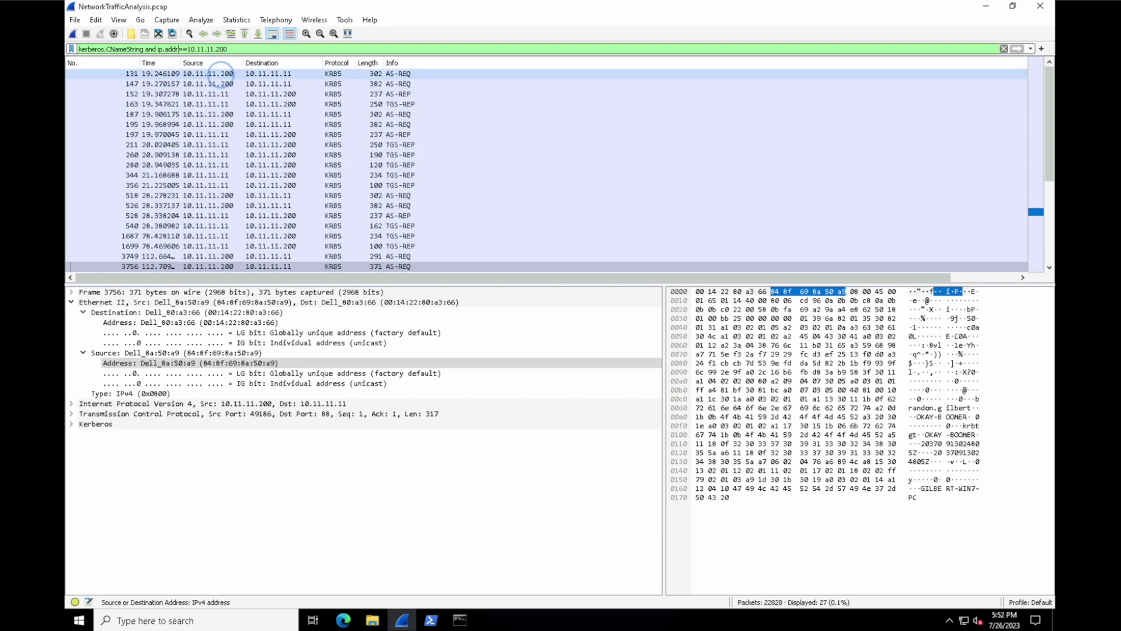
In packet 131, collapse the Ethernet details, expand Kerberos through as-req, req-body, cname and cname-string, and select the CNameString field
{"action": "left_click", "coordinate": [216, 73]}
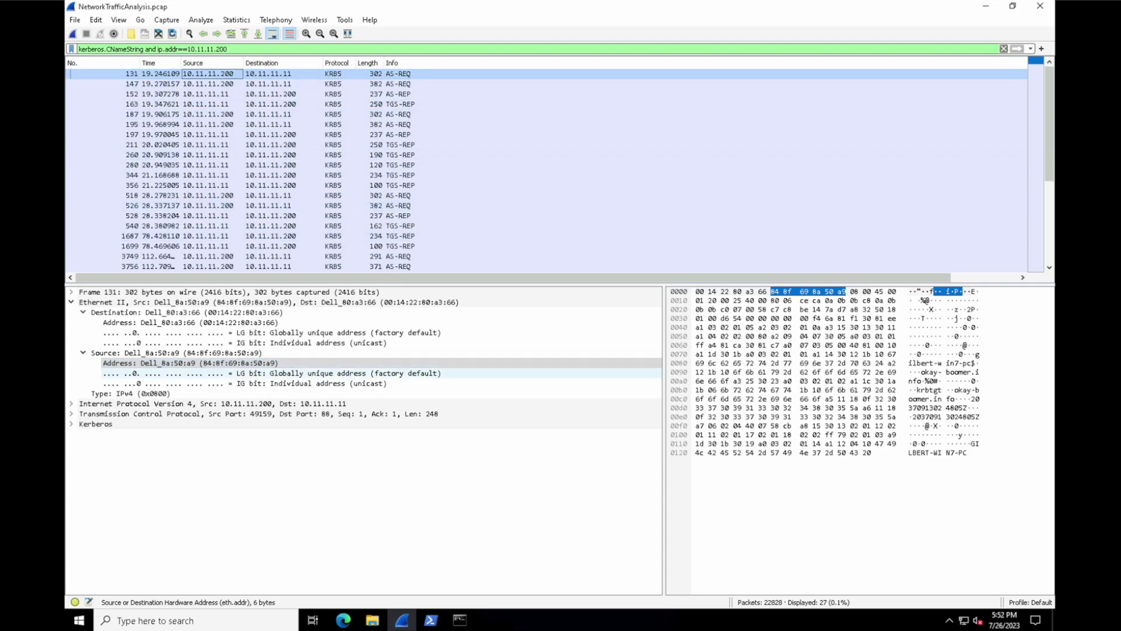
{"action": "left_click", "coordinate": [71, 302]}
{"action": "left_click", "coordinate": [71, 332]}
{"action": "left_click", "coordinate": [83, 352]}
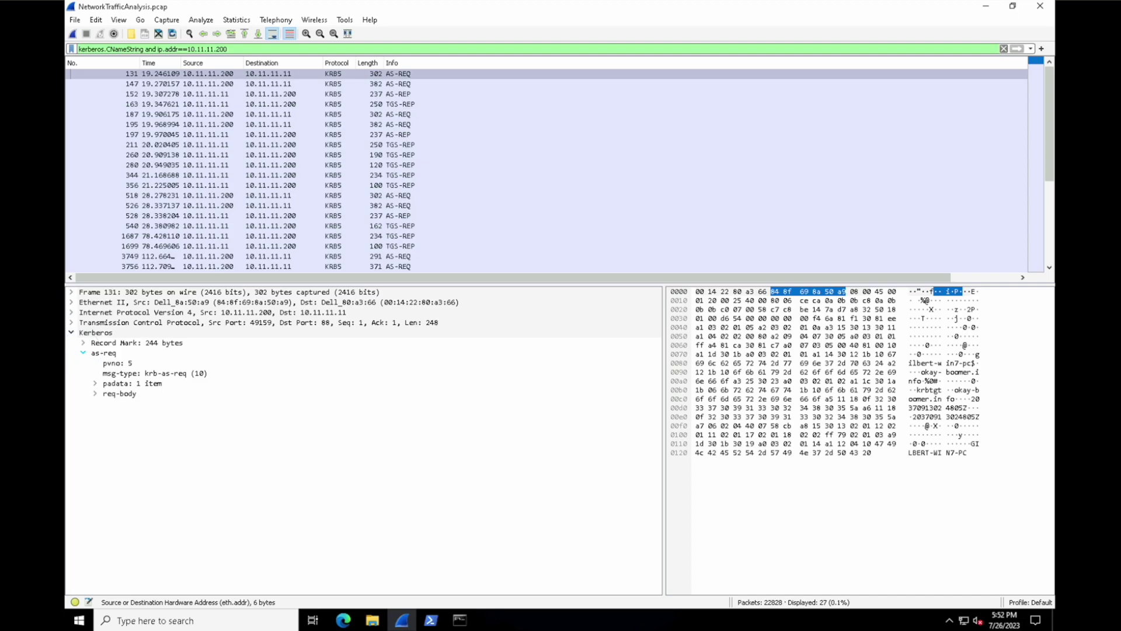
{"action": "left_click", "coordinate": [95, 393]}
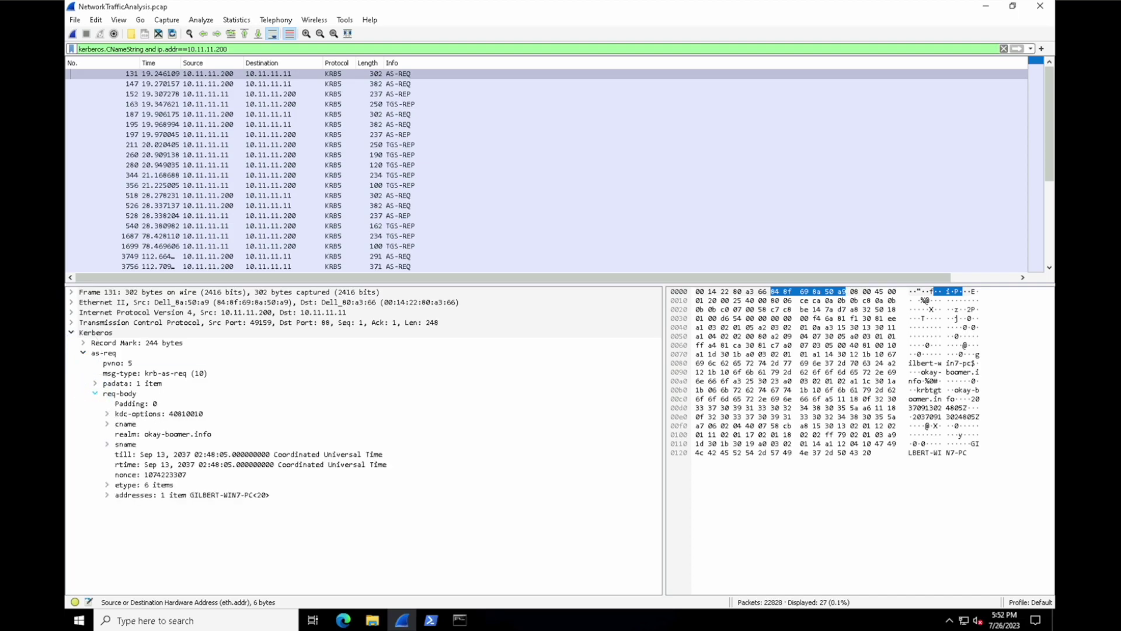
{"action": "left_click", "coordinate": [107, 424]}
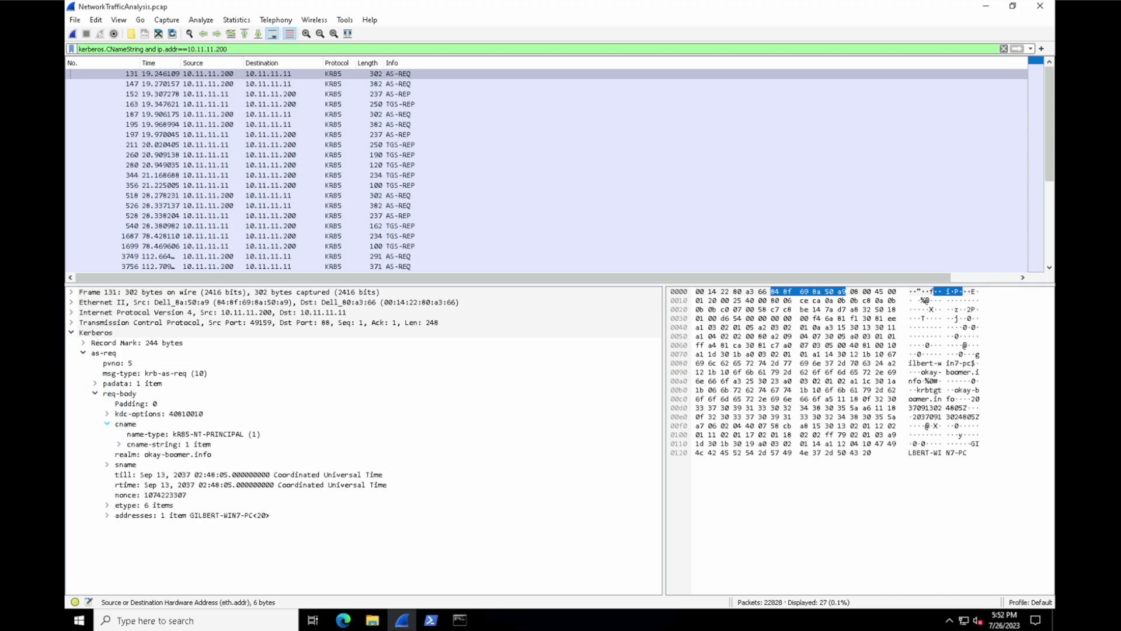
{"action": "left_click", "coordinate": [119, 443]}
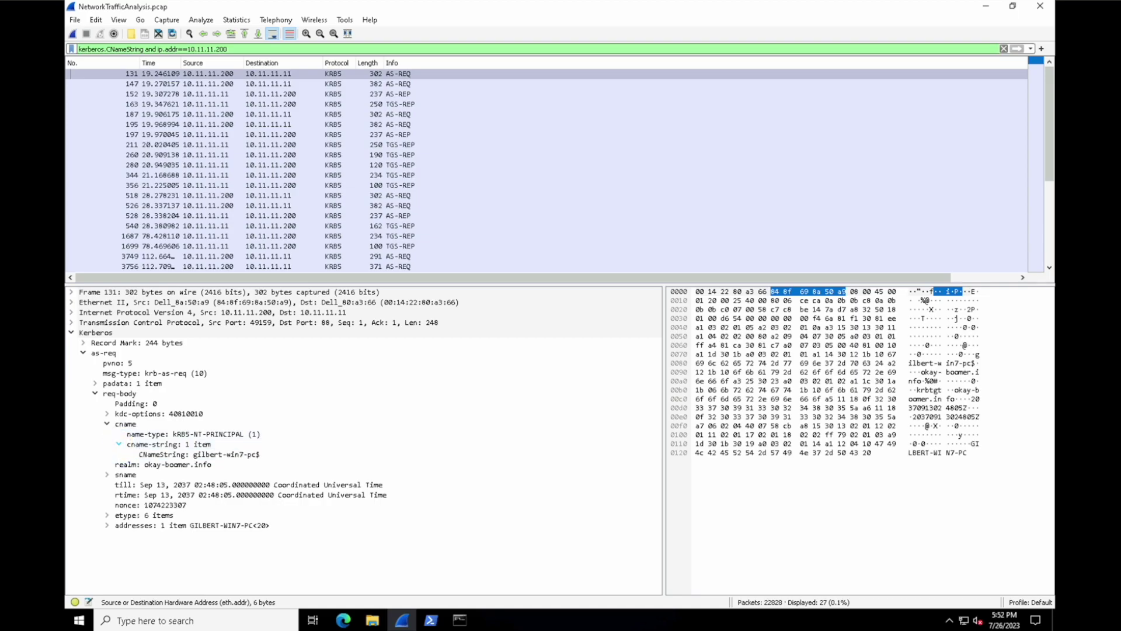
{"action": "left_click", "coordinate": [175, 455]}
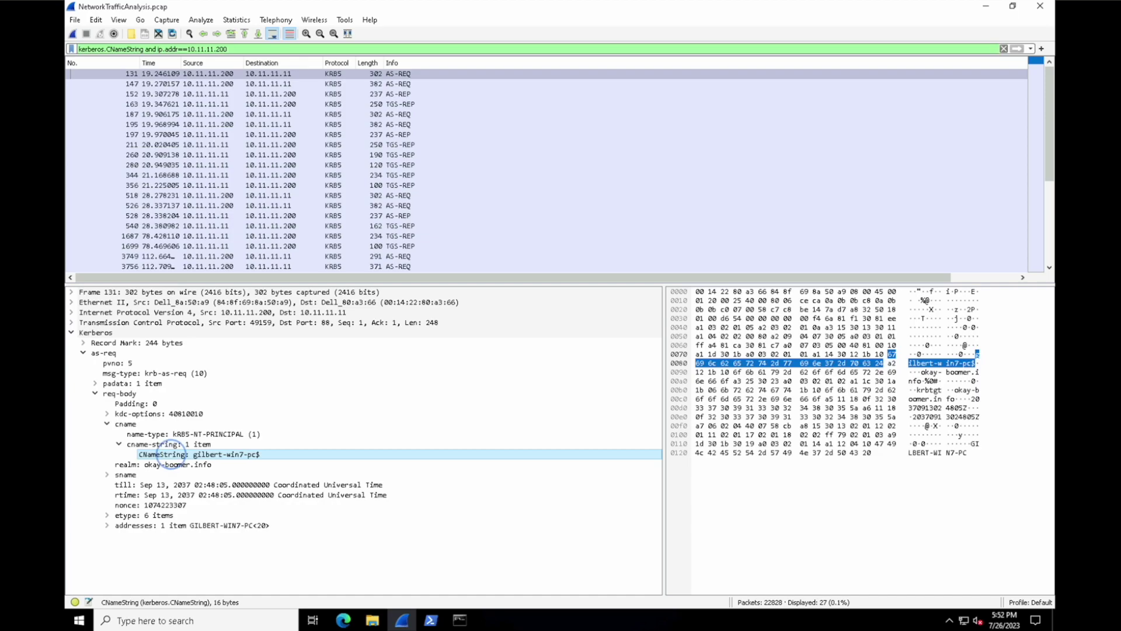
Add the CNameString field as a packet list column and widen that column slightly
{"action": "right_click", "coordinate": [171, 454]}
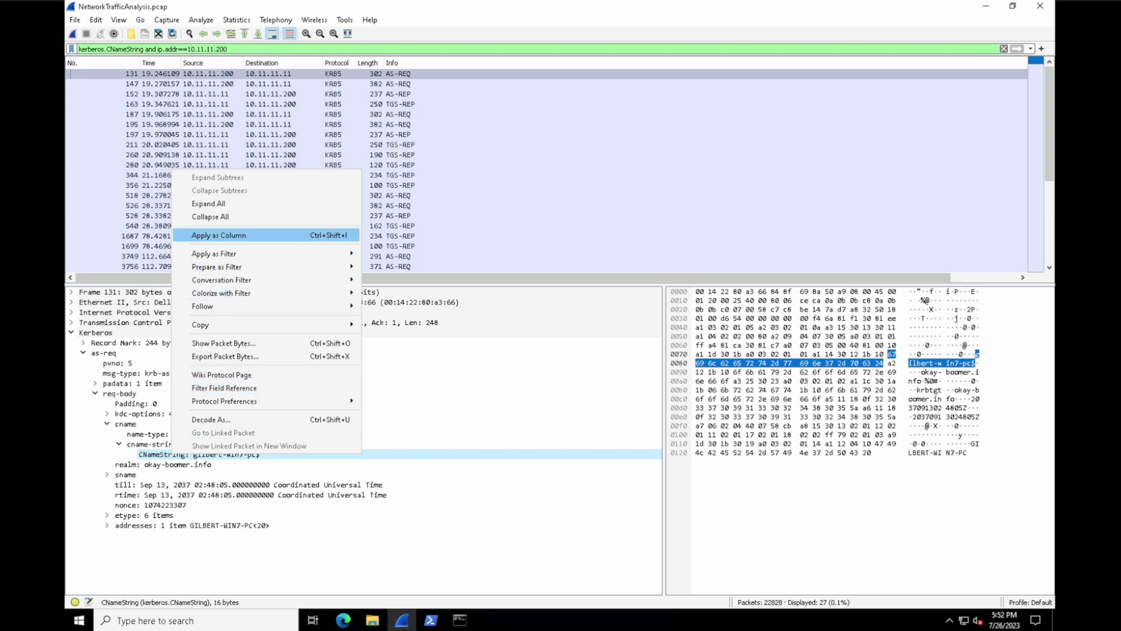
{"action": "left_click", "coordinate": [221, 235]}
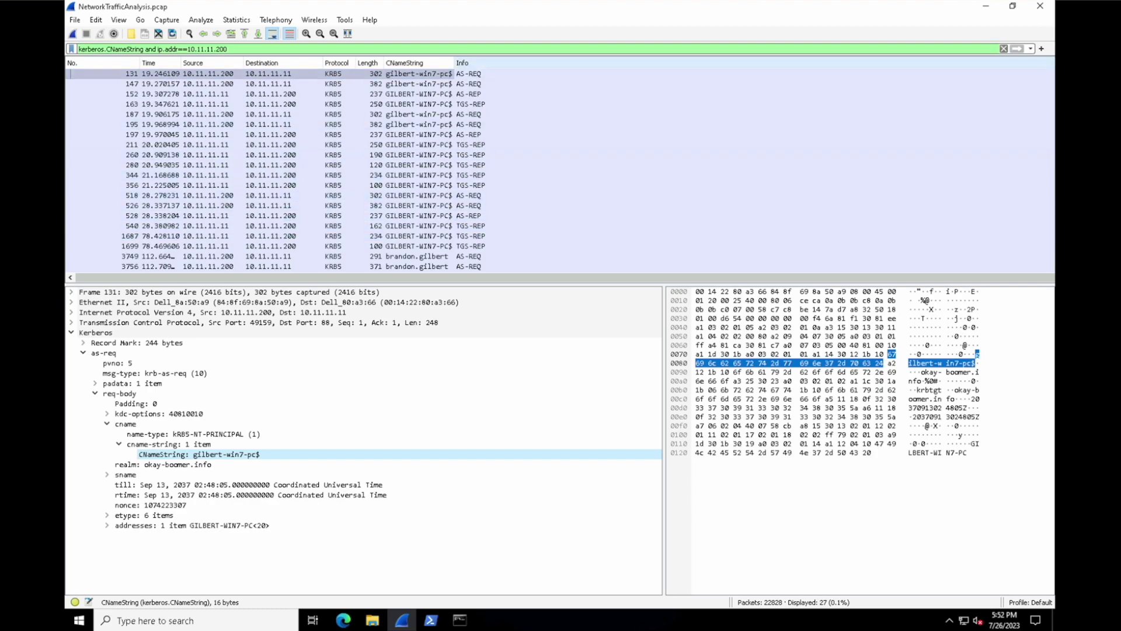
{"action": "left_click_drag", "start_coordinate": [453, 62], "coordinate": [471, 63]}
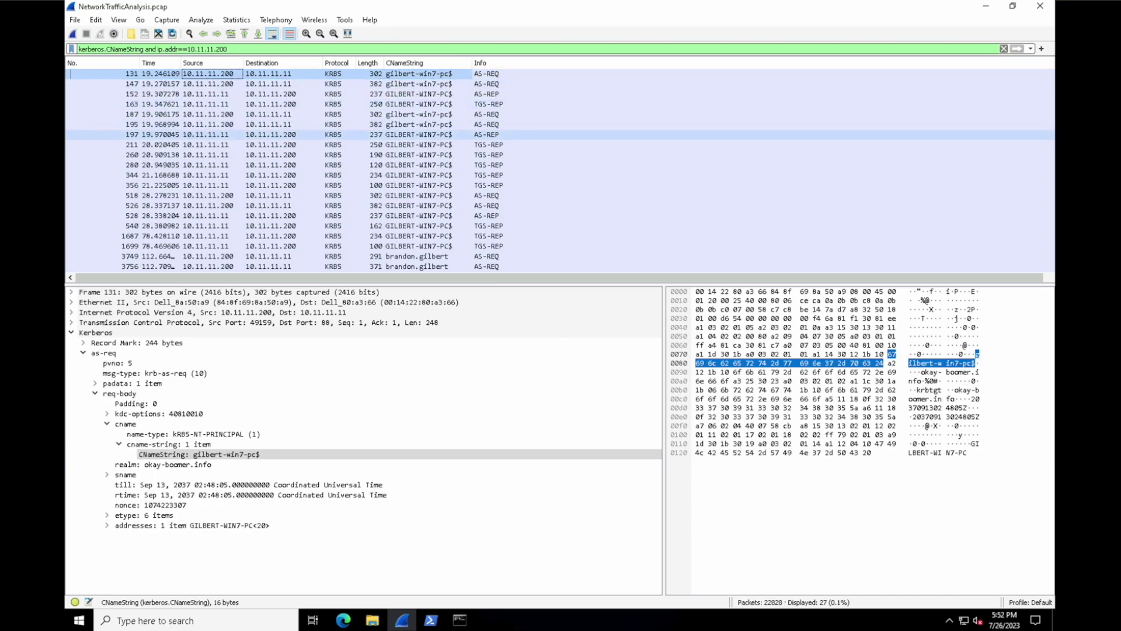
Select the consecutive packets 3749 through 3887, whose CNameString holds a personal user name instead of the computer account
{"action": "left_click", "coordinate": [409, 255]}
{"action": "scroll", "coordinate": [409, 185], "scroll_direction": "down", "scroll_amount": 1}
{"action": "scroll", "coordinate": [416, 226], "scroll_direction": "down", "scroll_amount": 2}
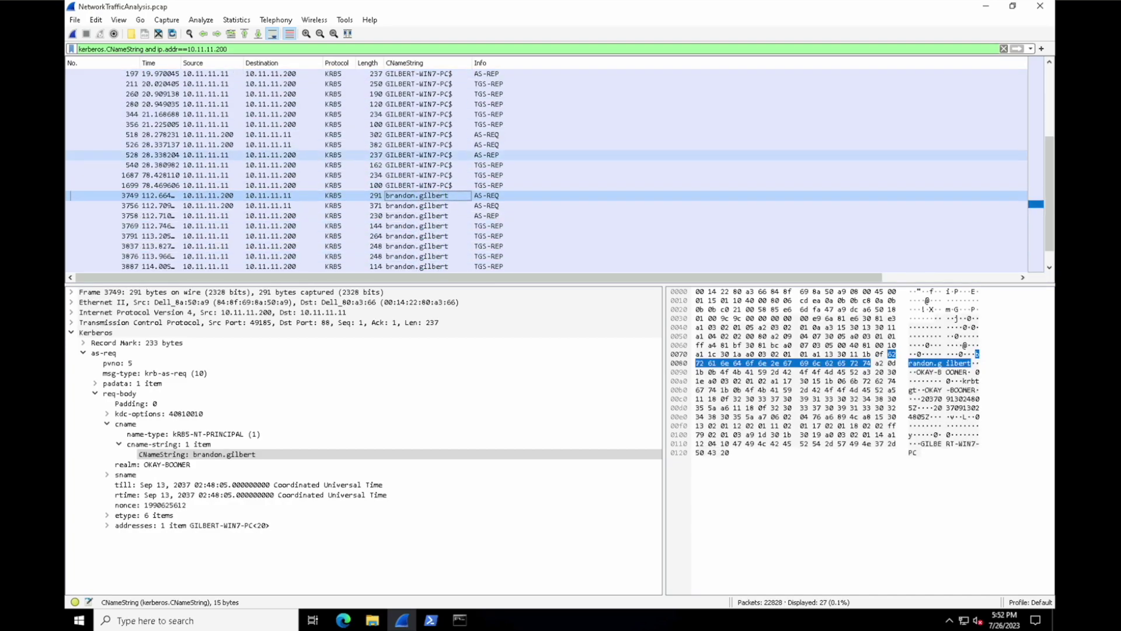
{"action": "left_click", "coordinate": [415, 255], "text": "shift"}
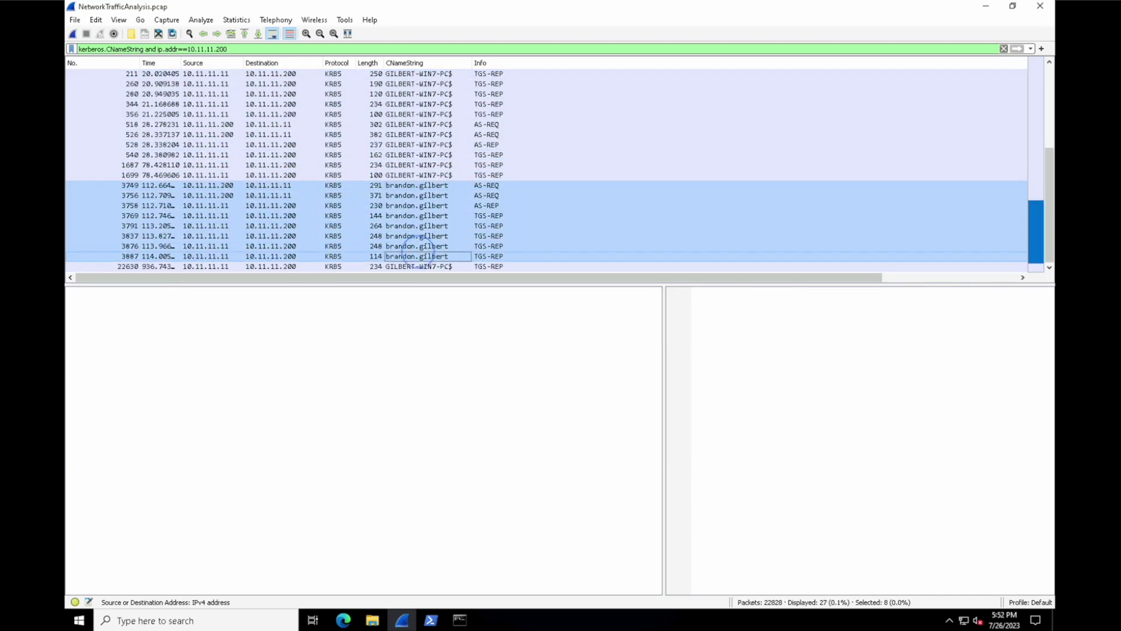
{"action": "key", "text": "Up"}
{"action": "key", "text": "Up"}
{"action": "key", "text": "Up"}
{"action": "key", "text": "Up"}
{"action": "key", "text": "Up"}
{"action": "key", "text": "Up"}
{"action": "key", "text": "Up"}
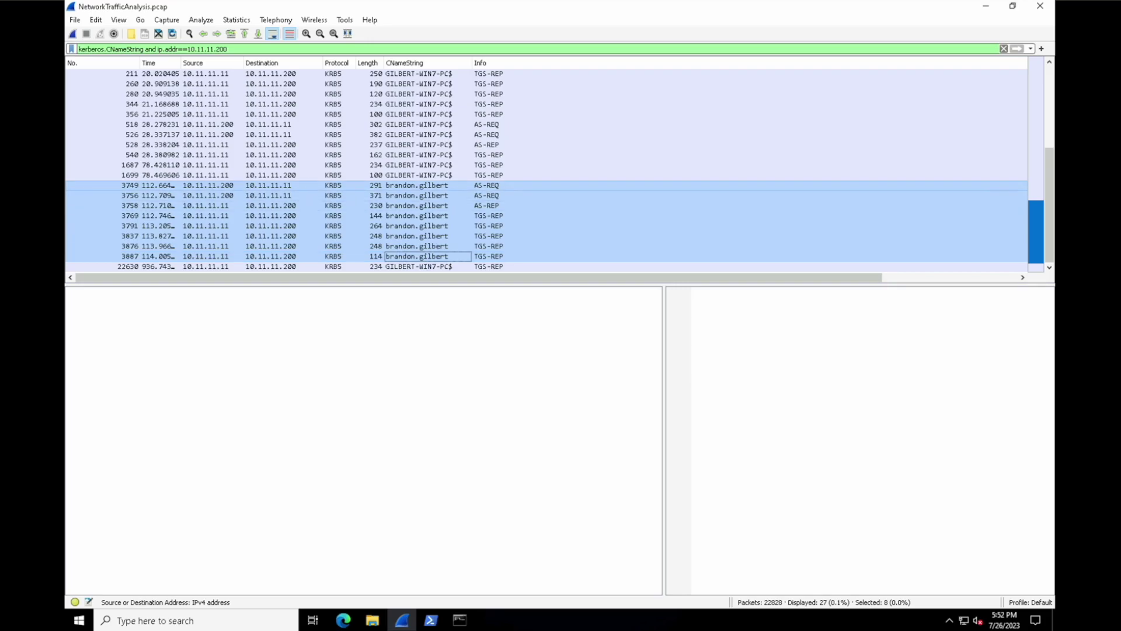